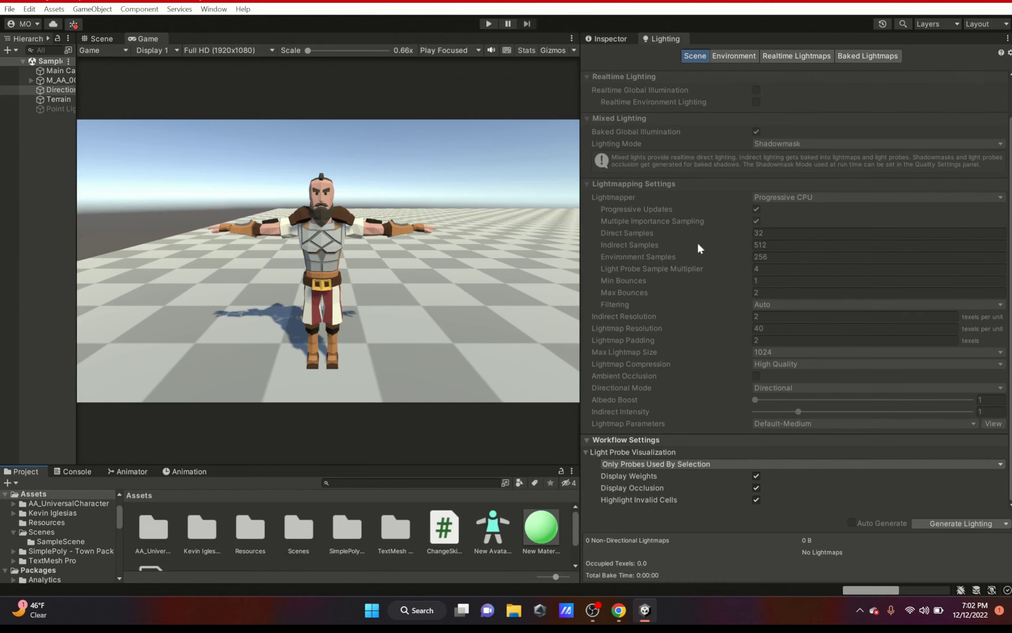
Create a Lighting Settings asset in the Assets folder, keep its default name, and show its properties.
{"action": "scroll", "coordinate": [736, 84], "scroll_direction": "up", "scroll_amount": 2}
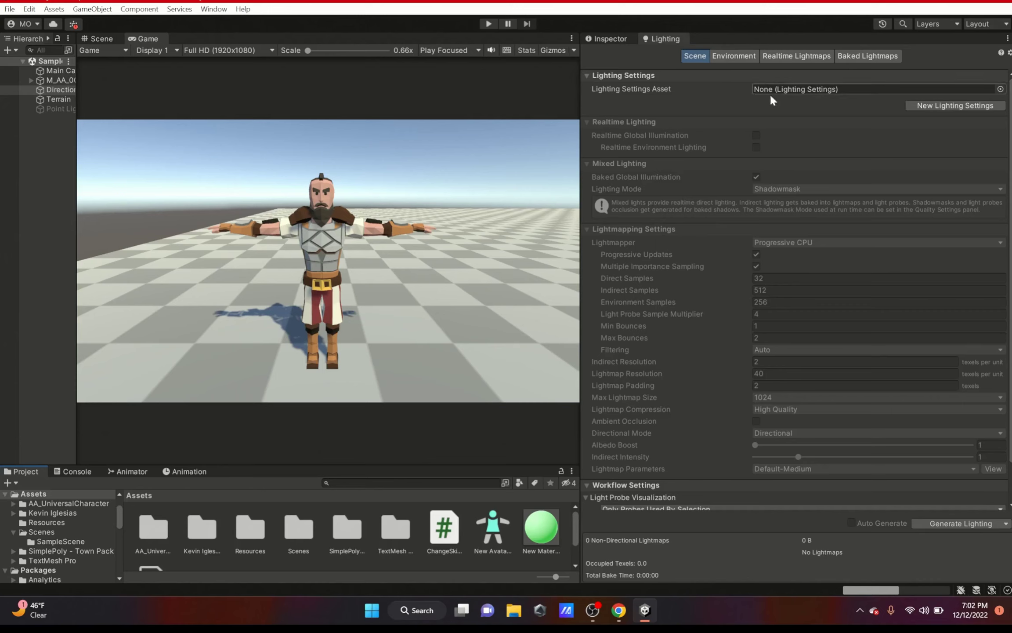
{"action": "left_click_drag", "start_coordinate": [428, 466], "coordinate": [433, 413]}
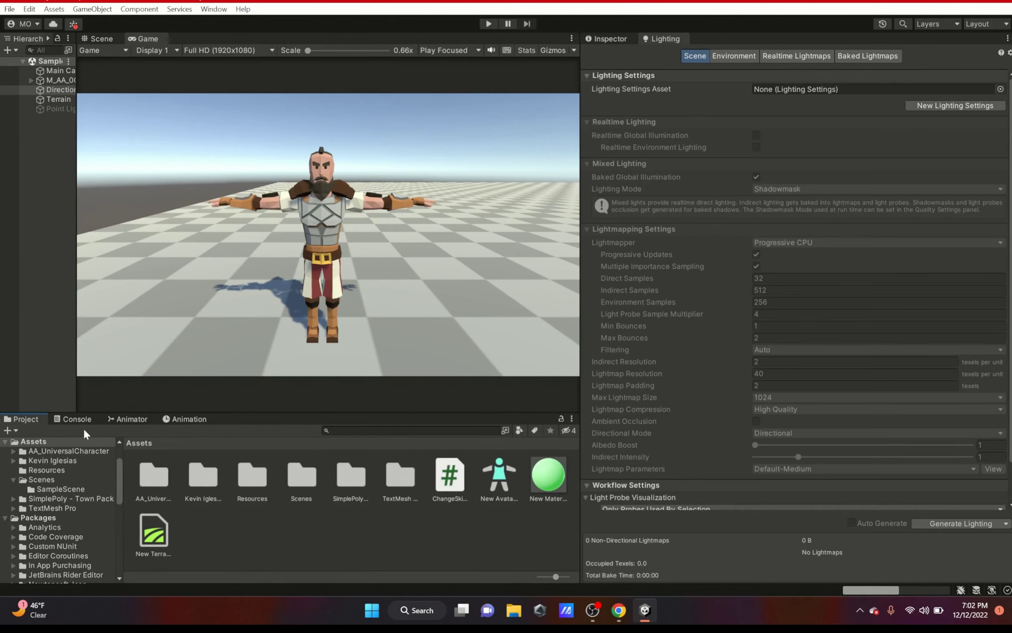
{"action": "right_click", "coordinate": [235, 528]}
{"action": "mouse_move", "coordinate": [275, 203]}
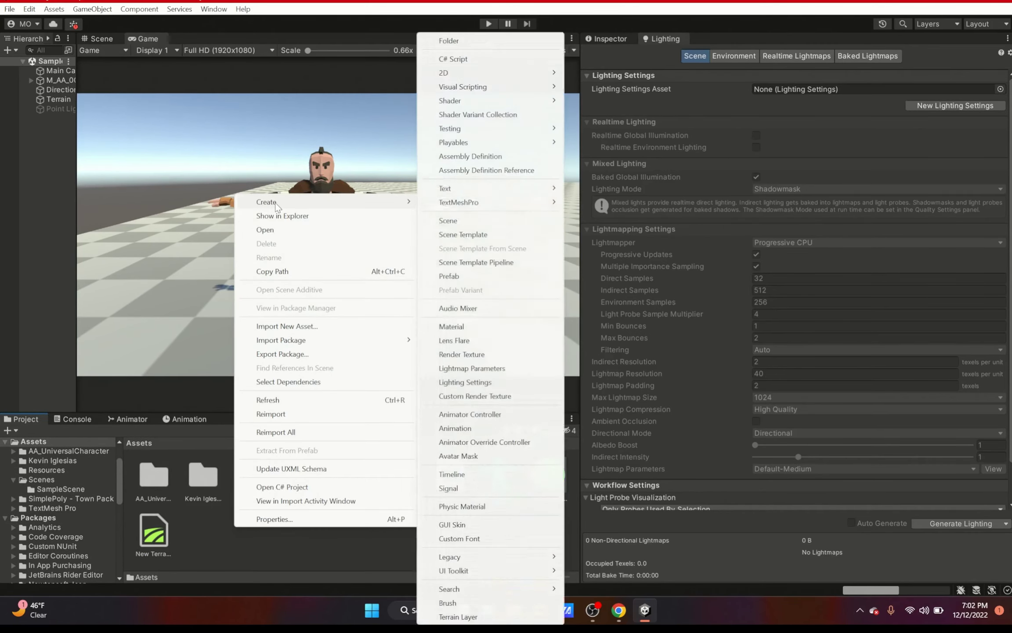
{"action": "left_click", "coordinate": [505, 384]}
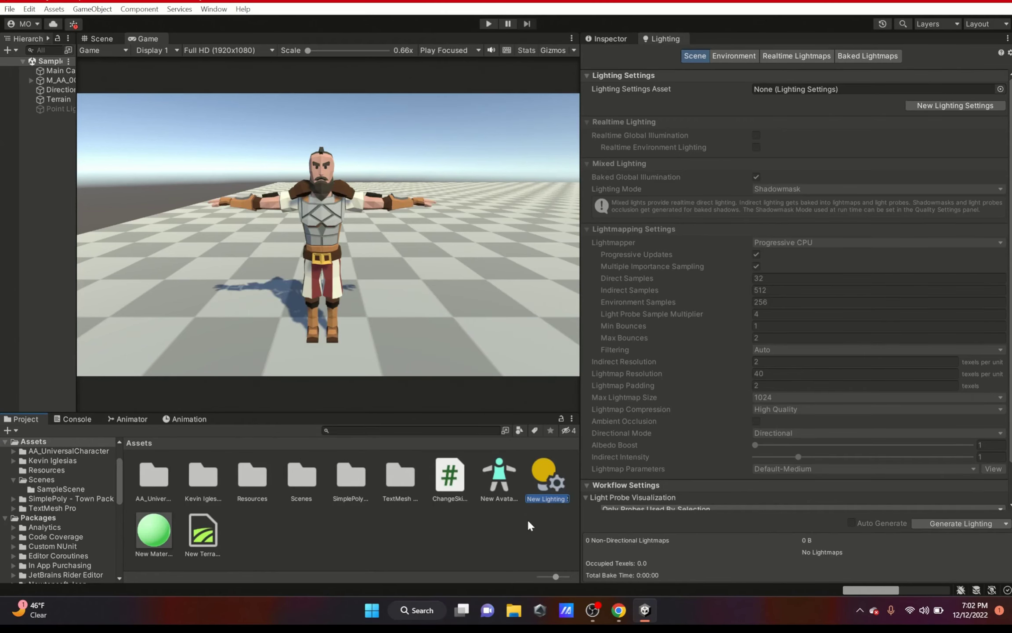
{"action": "key", "text": "Return"}
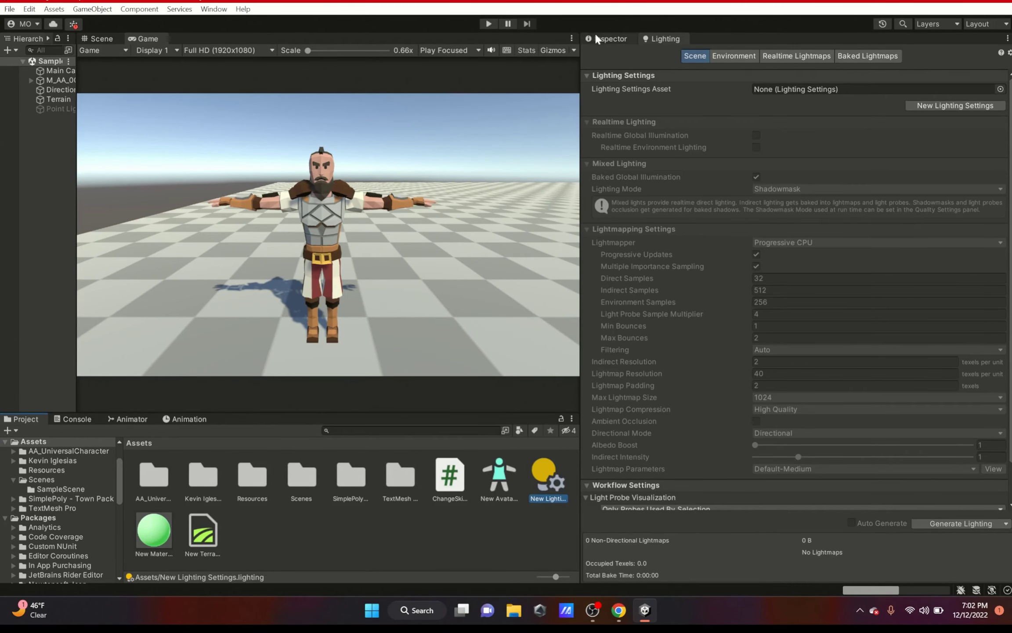
{"action": "left_click", "coordinate": [605, 38]}
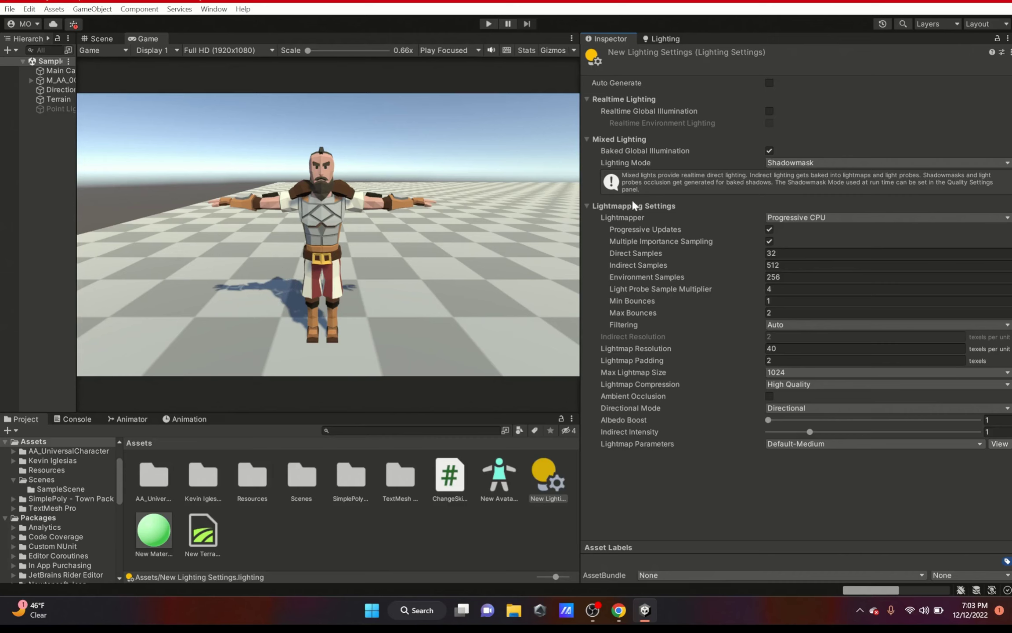
Enable Realtime Global Illumination on the new lighting settings asset and check the available mixed lighting modes.
{"action": "left_click", "coordinate": [769, 111]}
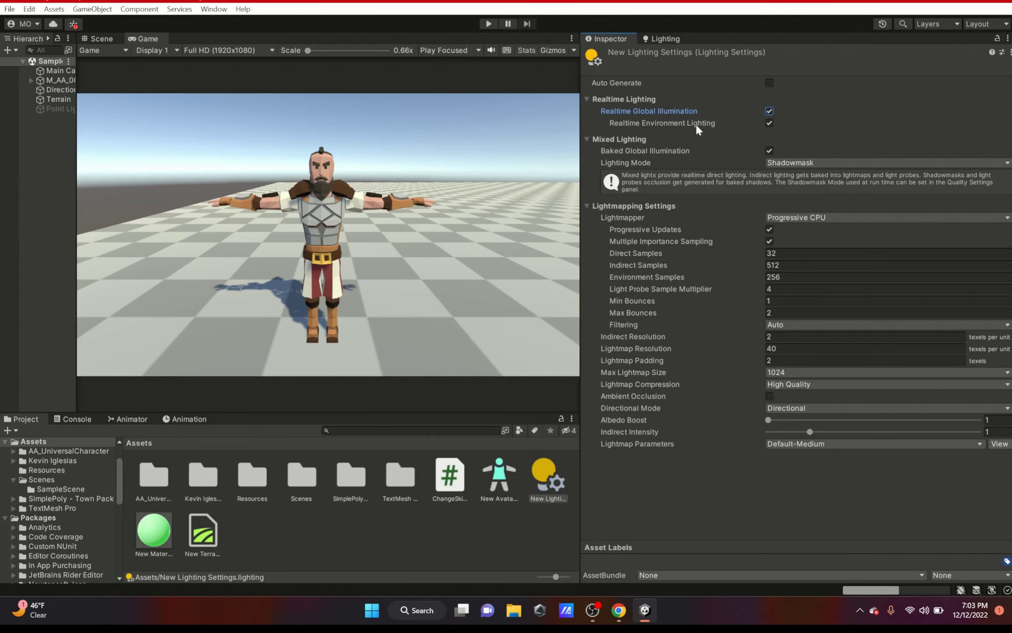
{"action": "left_click", "coordinate": [769, 111]}
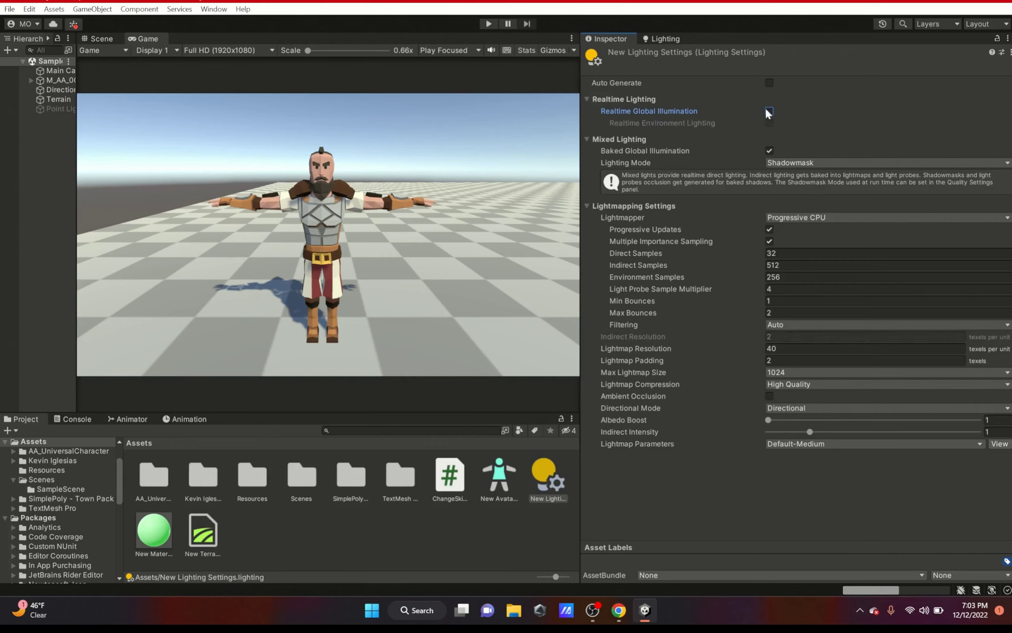
{"action": "left_click", "coordinate": [769, 111]}
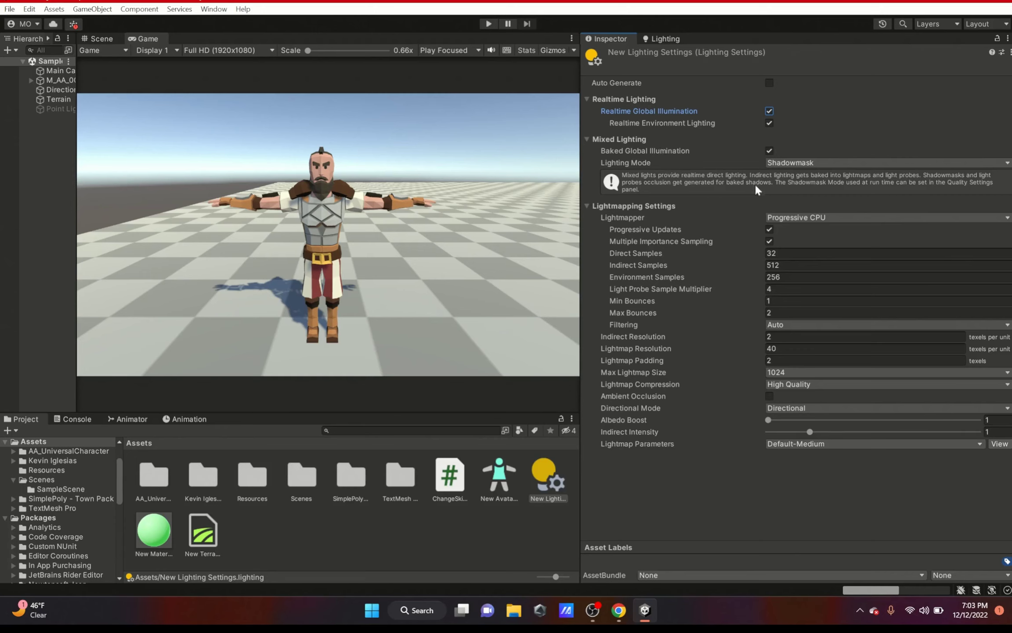
{"action": "left_click", "coordinate": [791, 162]}
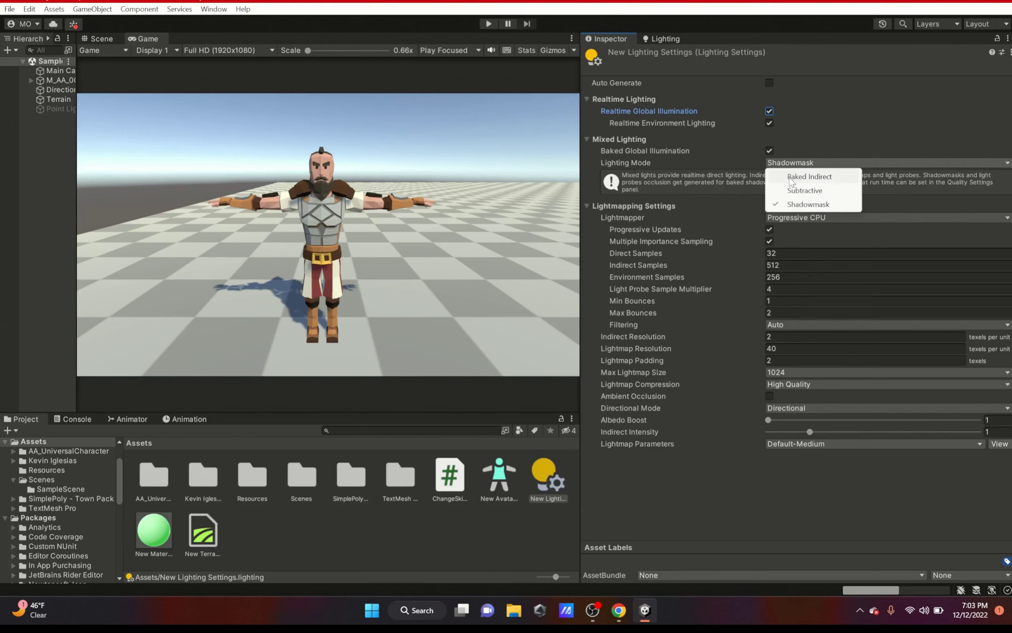
{"action": "left_click", "coordinate": [745, 180]}
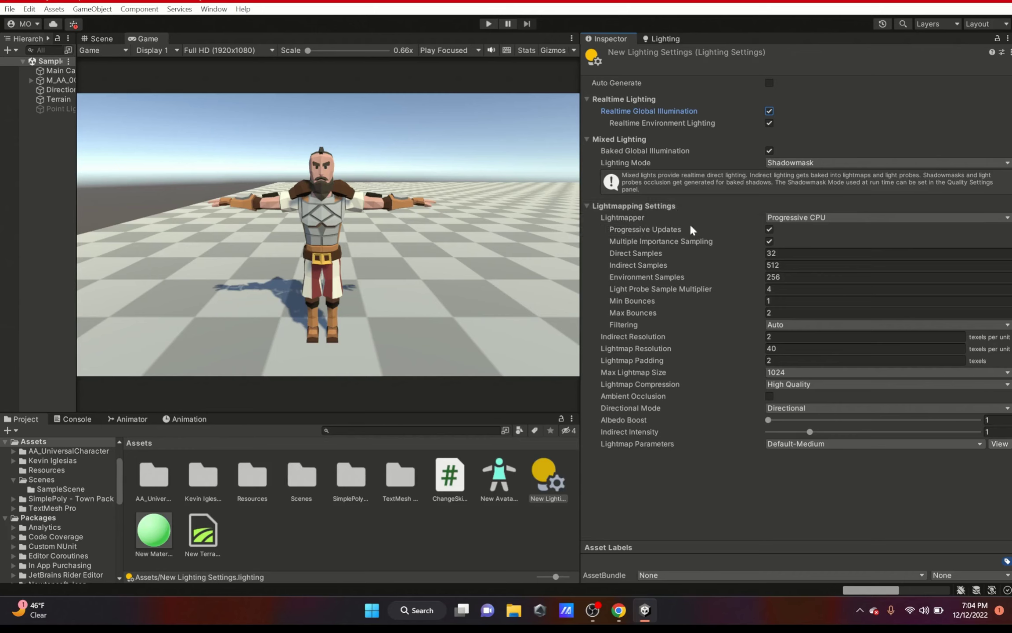
Set the asset's lightmapper to Enlighten and check the scene's realtime lightmaps.
{"action": "left_click", "coordinate": [792, 219]}
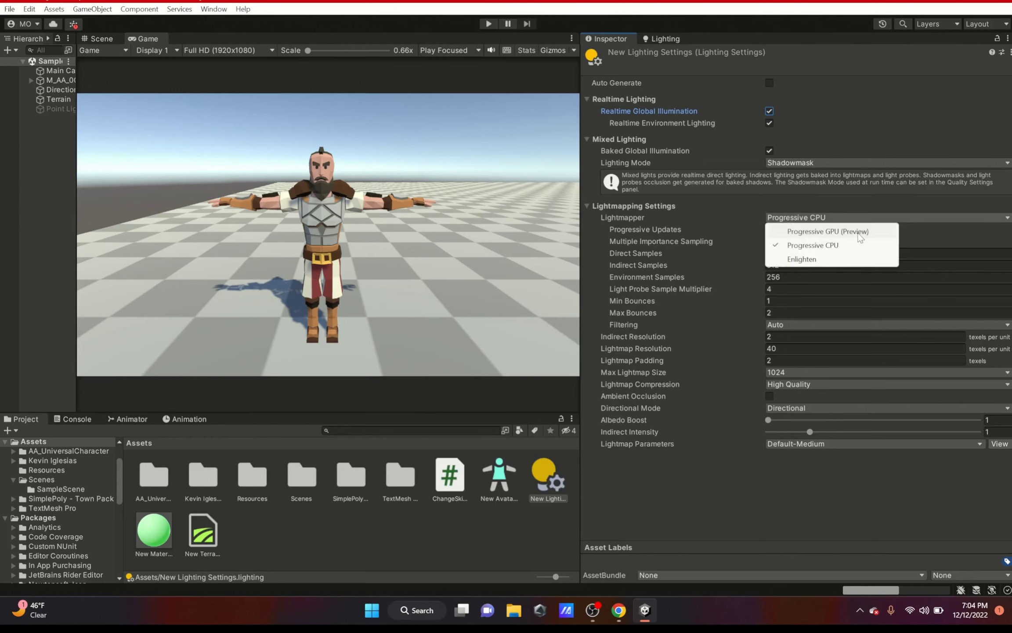
{"action": "left_click", "coordinate": [800, 260]}
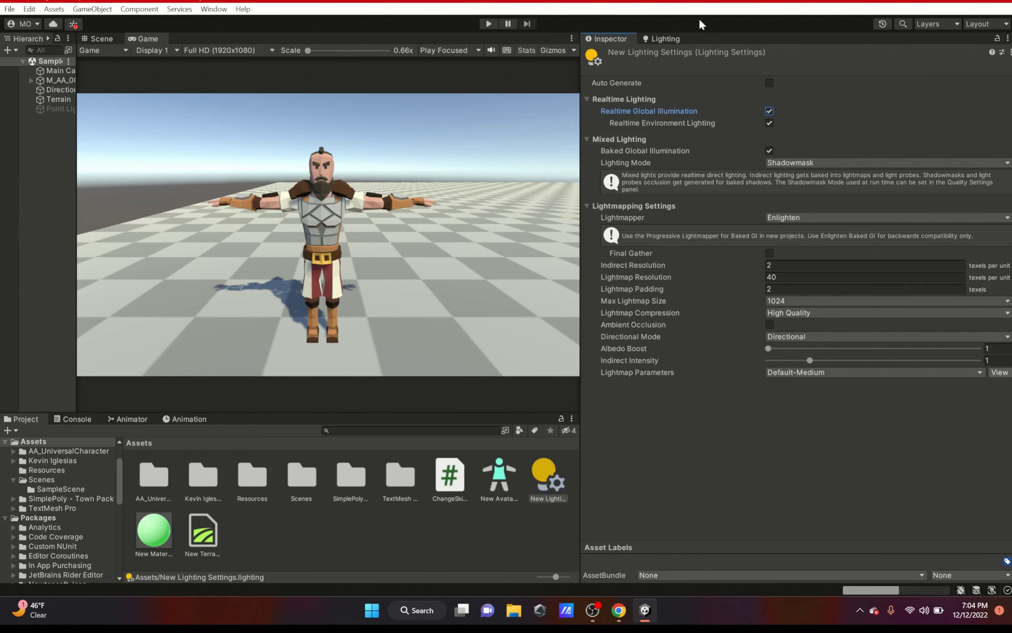
{"action": "left_click", "coordinate": [665, 38]}
{"action": "left_click", "coordinate": [798, 60]}
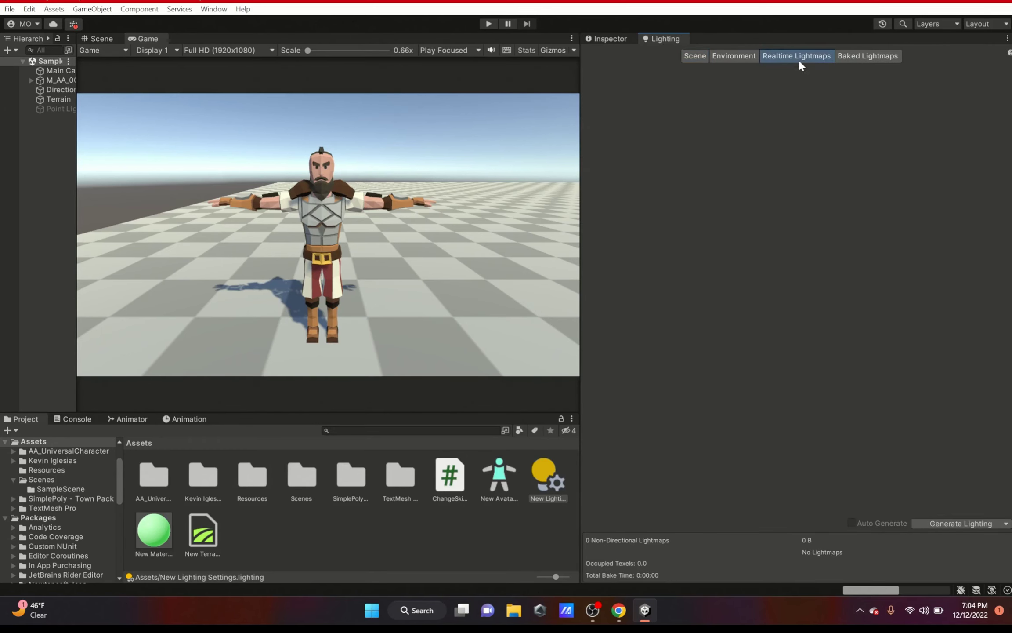
{"action": "left_click", "coordinate": [603, 38]}
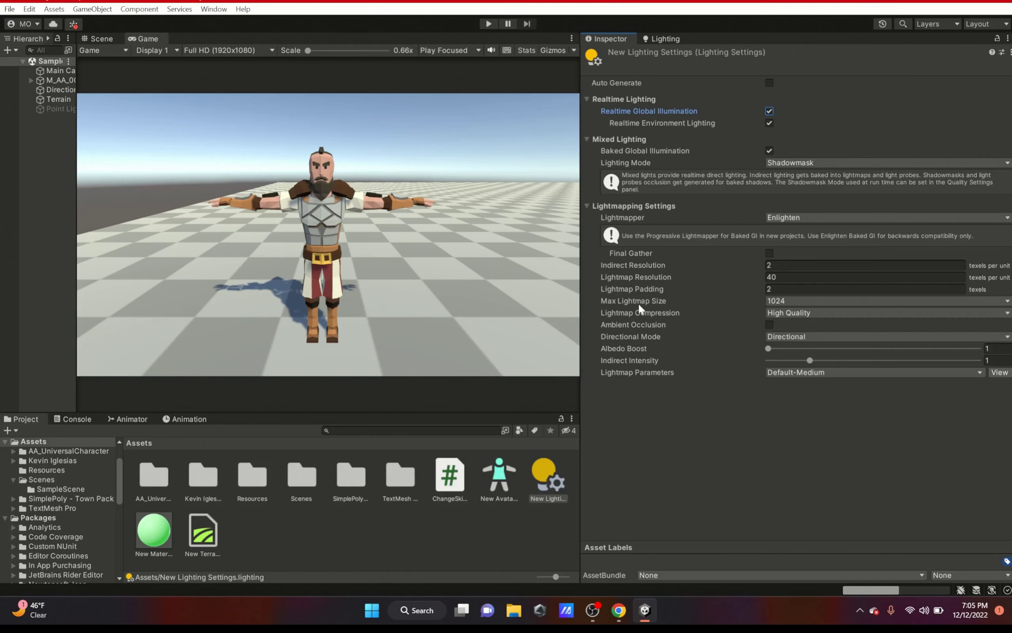
Review the available maximum lightmap sizes and lightmap compression qualities of the lighting settings asset.
{"action": "left_click", "coordinate": [785, 301]}
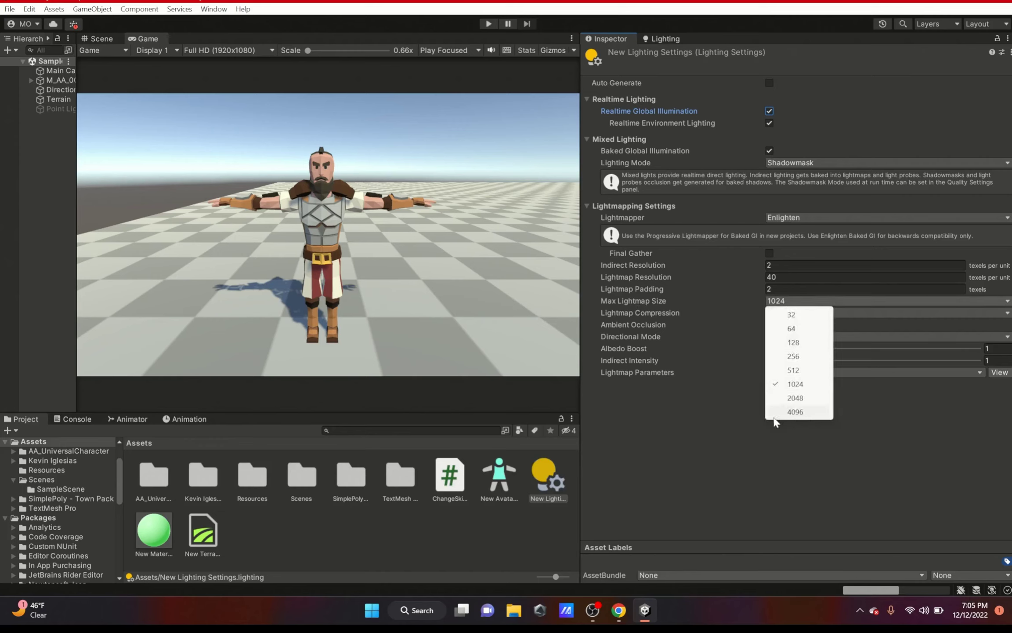
{"action": "left_click", "coordinate": [788, 433]}
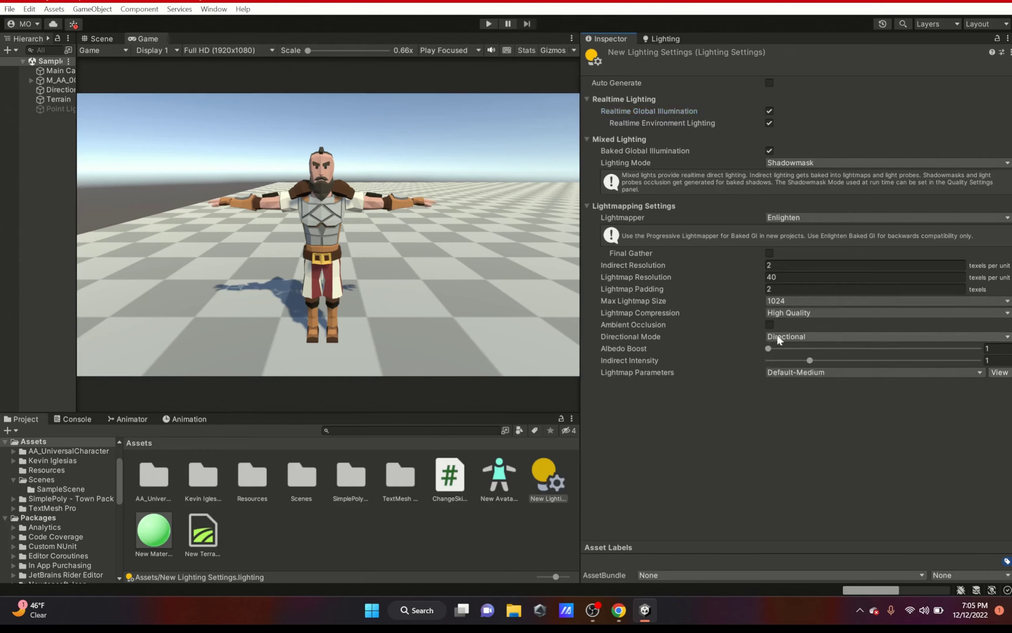
{"action": "left_click", "coordinate": [776, 302]}
{"action": "left_click", "coordinate": [652, 313]}
{"action": "left_click", "coordinate": [824, 312]}
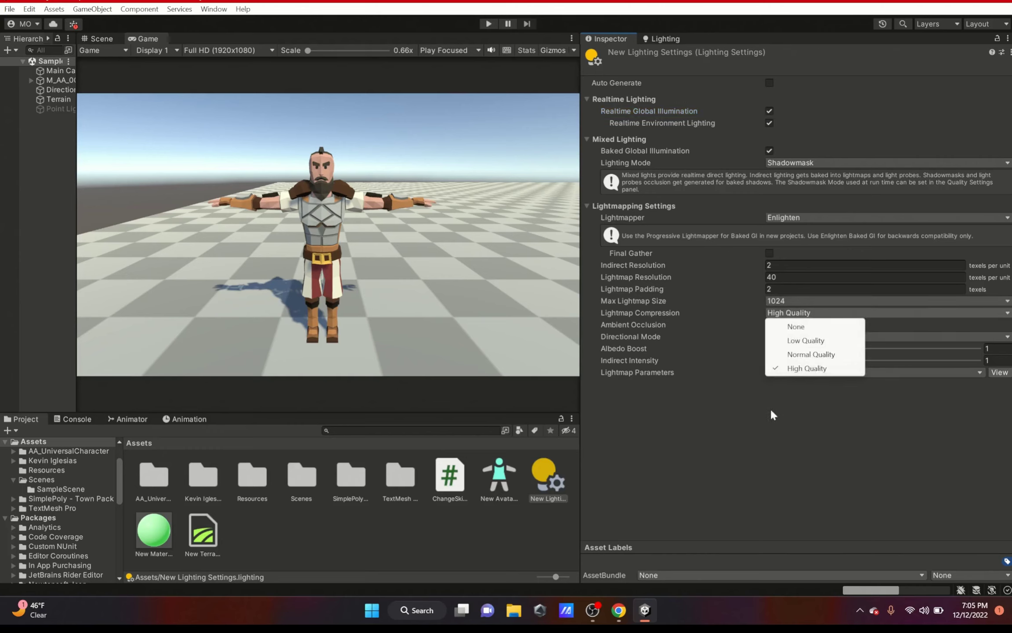
{"action": "left_click", "coordinate": [786, 439]}
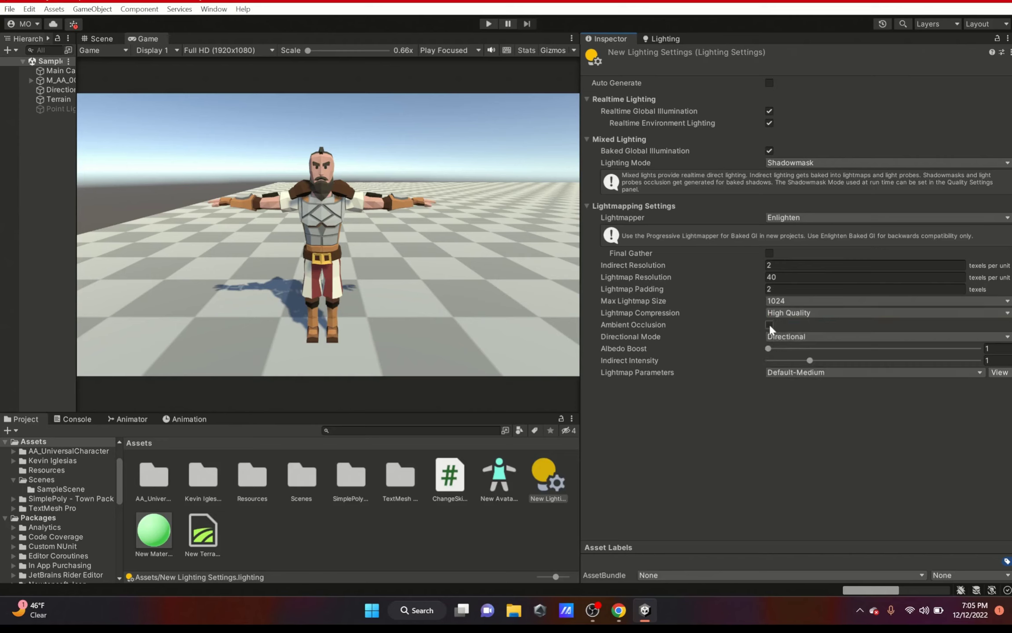
Turn Ambient Occlusion on to inspect its settings, turn it off again, and check the directional mode options.
{"action": "left_click", "coordinate": [769, 325]}
{"action": "mouse_move", "coordinate": [657, 325]}
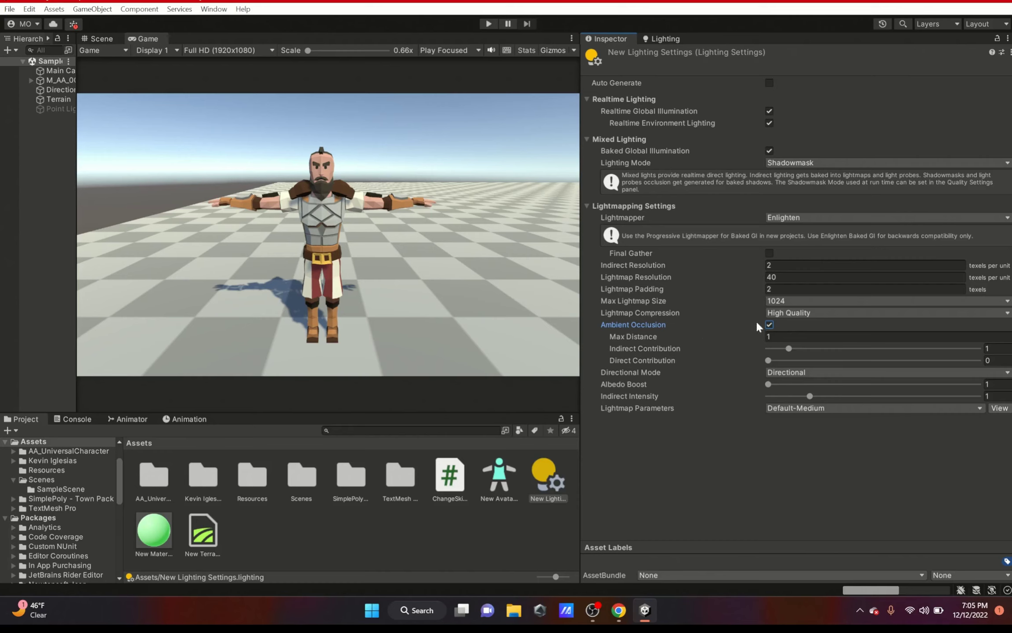
{"action": "left_click", "coordinate": [769, 325]}
{"action": "left_click", "coordinate": [785, 336]}
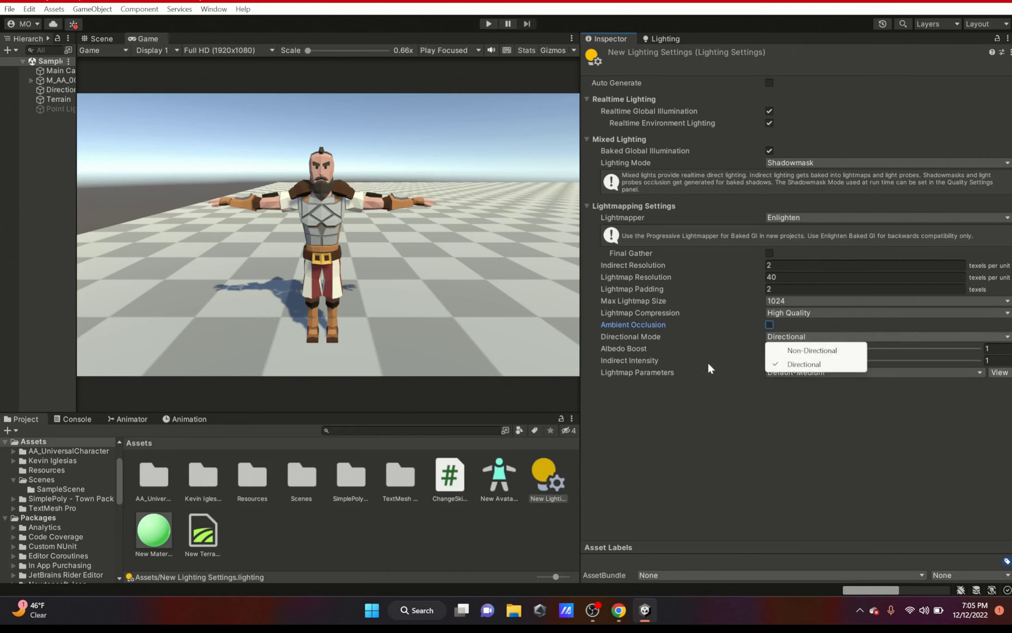
{"action": "left_click", "coordinate": [735, 397]}
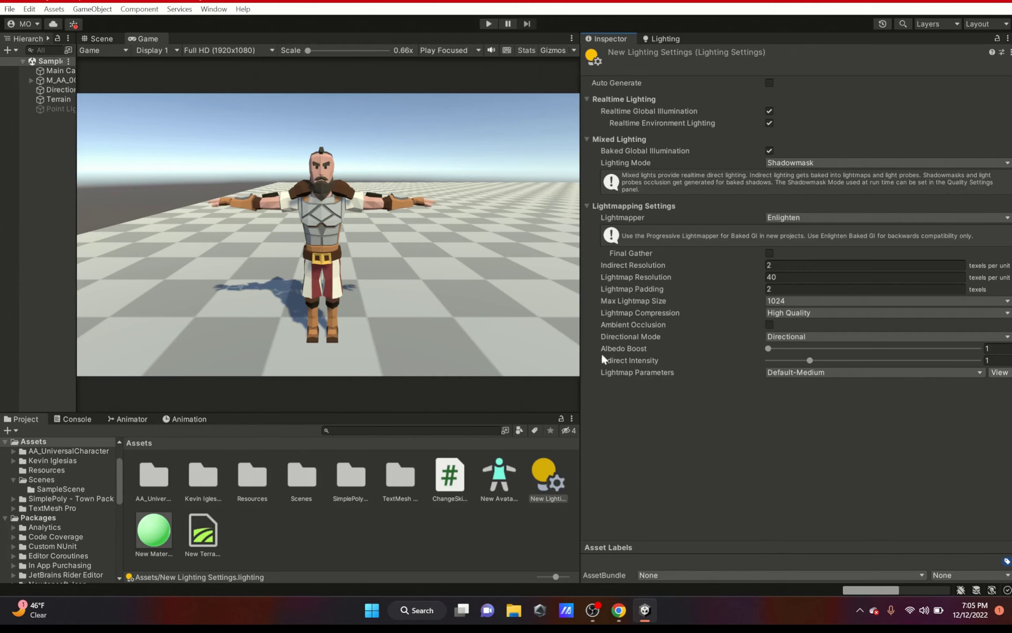
Activate the Point Light object to preview its effect on the character, and deactivate it again.
{"action": "mouse_move", "coordinate": [778, 357]}
{"action": "left_mouse_down"}
{"action": "mouse_move", "coordinate": [759, 359]}
{"action": "mouse_move", "coordinate": [778, 364]}
{"action": "left_mouse_up"}
{"action": "left_click", "coordinate": [612, 55]}
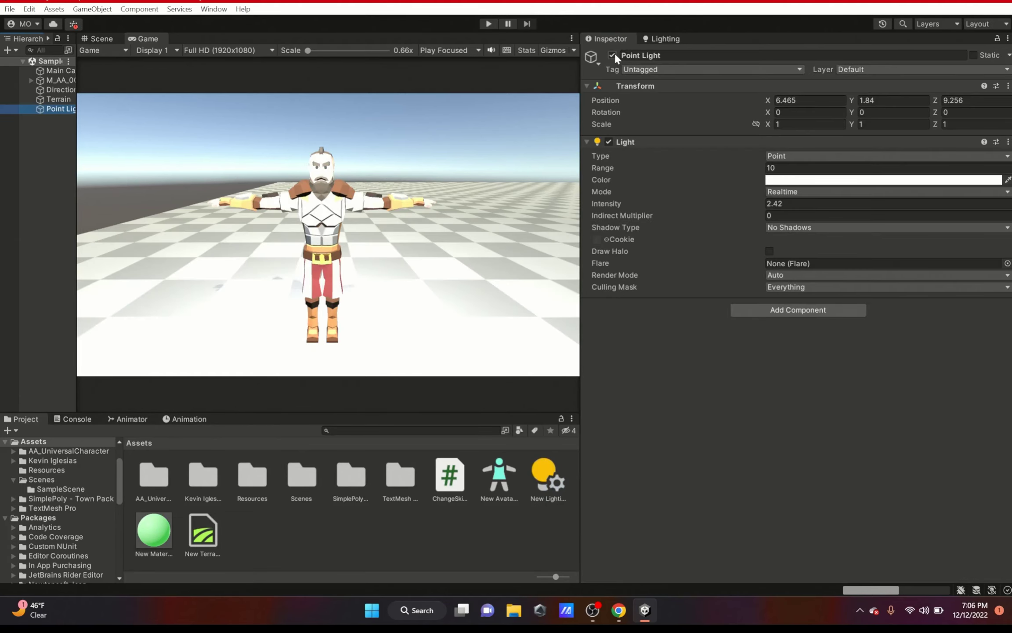
{"action": "left_click", "coordinate": [612, 55]}
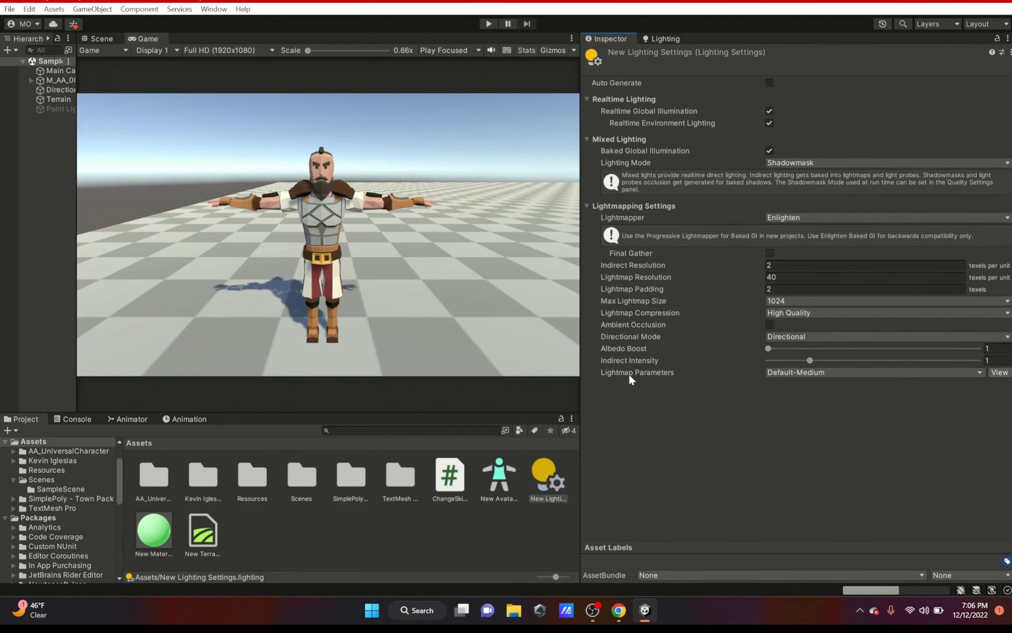
Review the lightmap parameter presets offered for the lighting settings asset.
{"action": "left_click", "coordinate": [816, 373]}
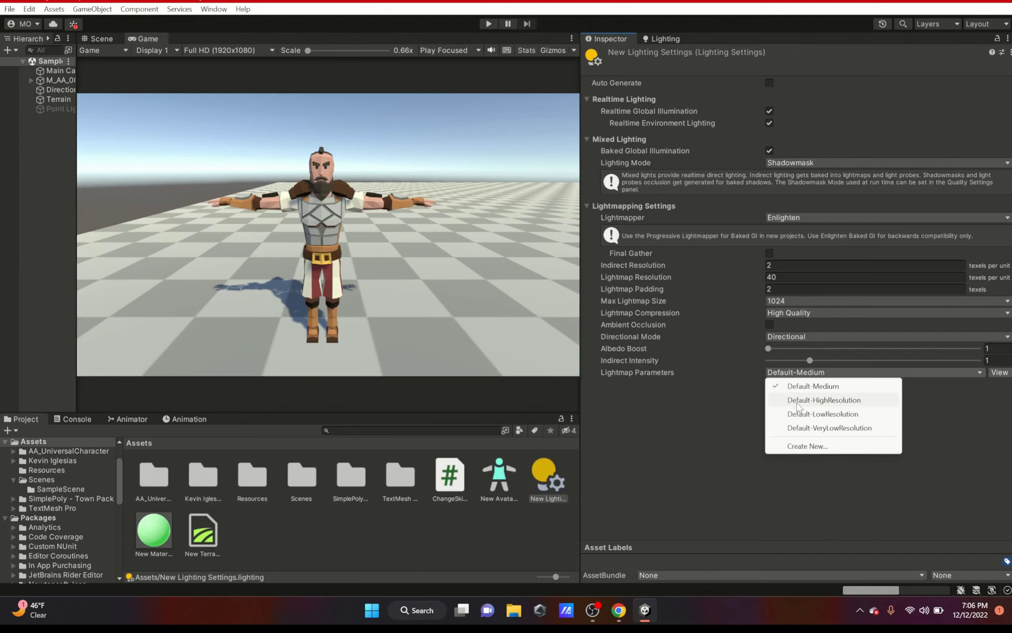
{"action": "left_click", "coordinate": [728, 424]}
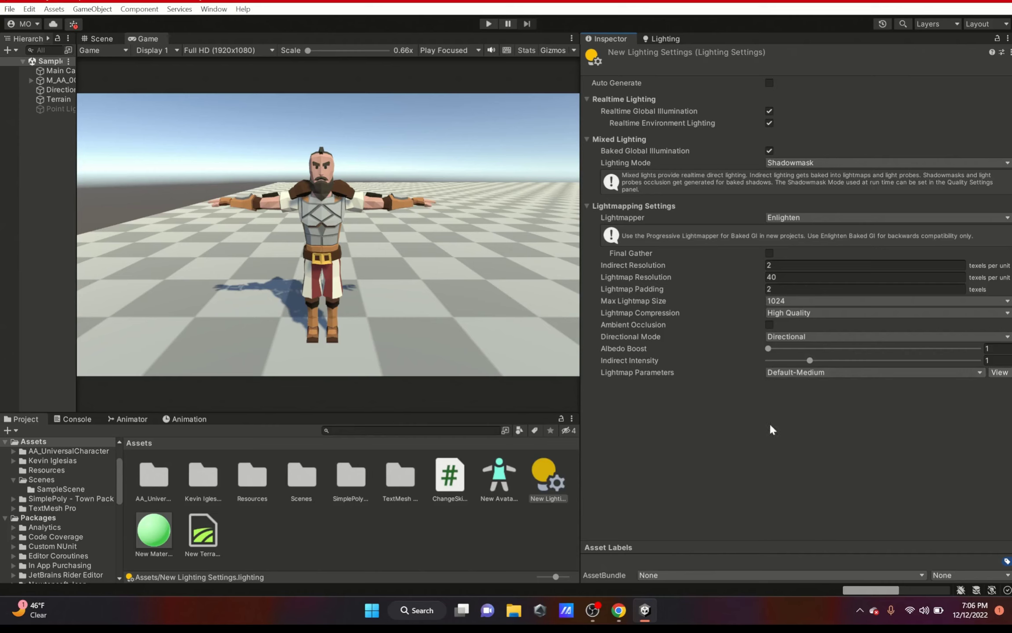
{"action": "left_click", "coordinate": [829, 376]}
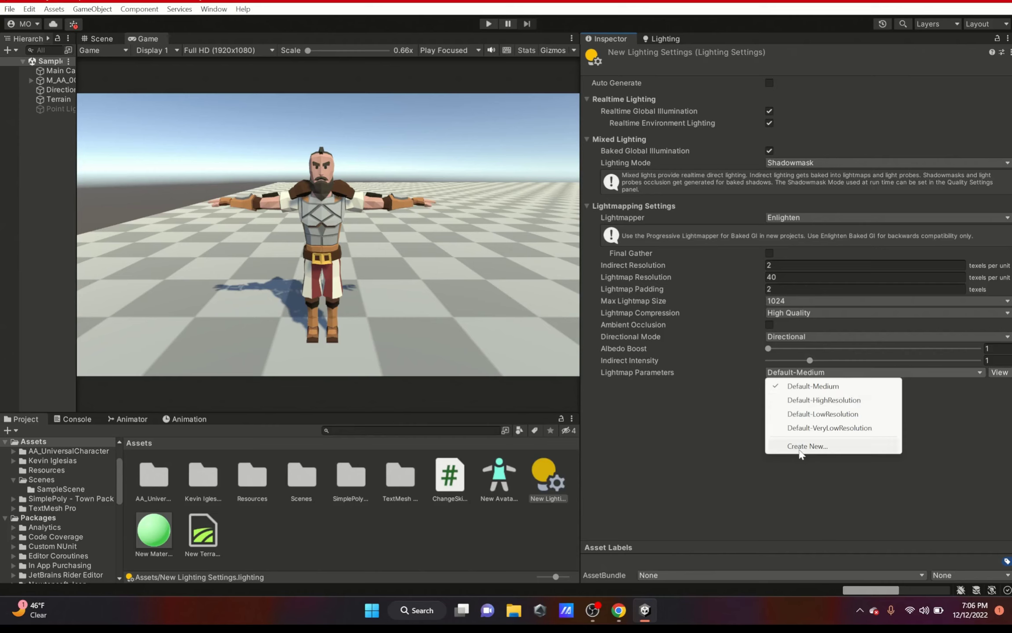
{"action": "right_click", "coordinate": [532, 518]}
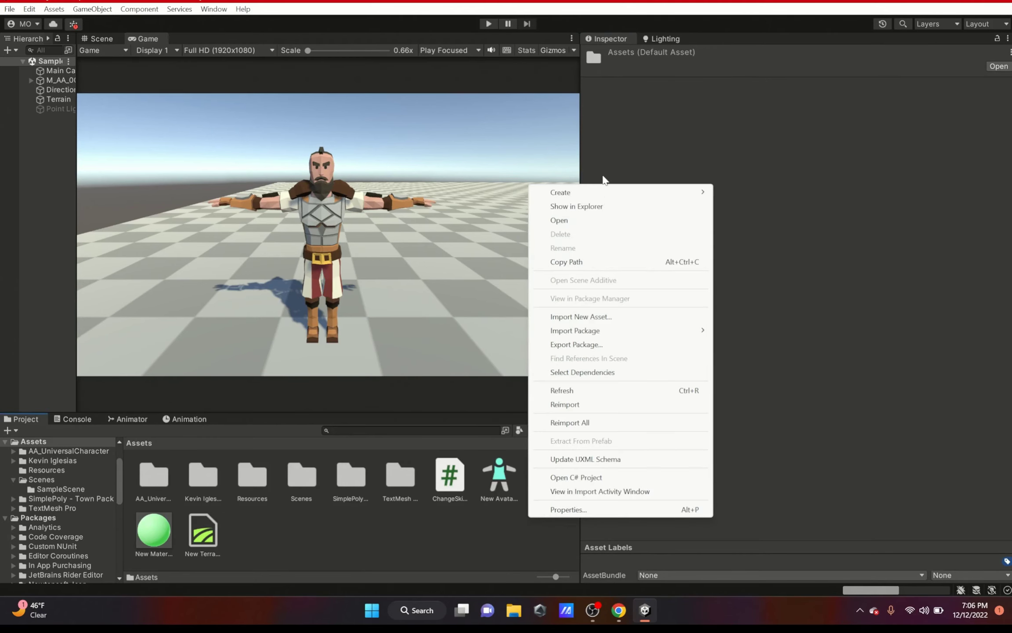
{"action": "mouse_move", "coordinate": [603, 192]}
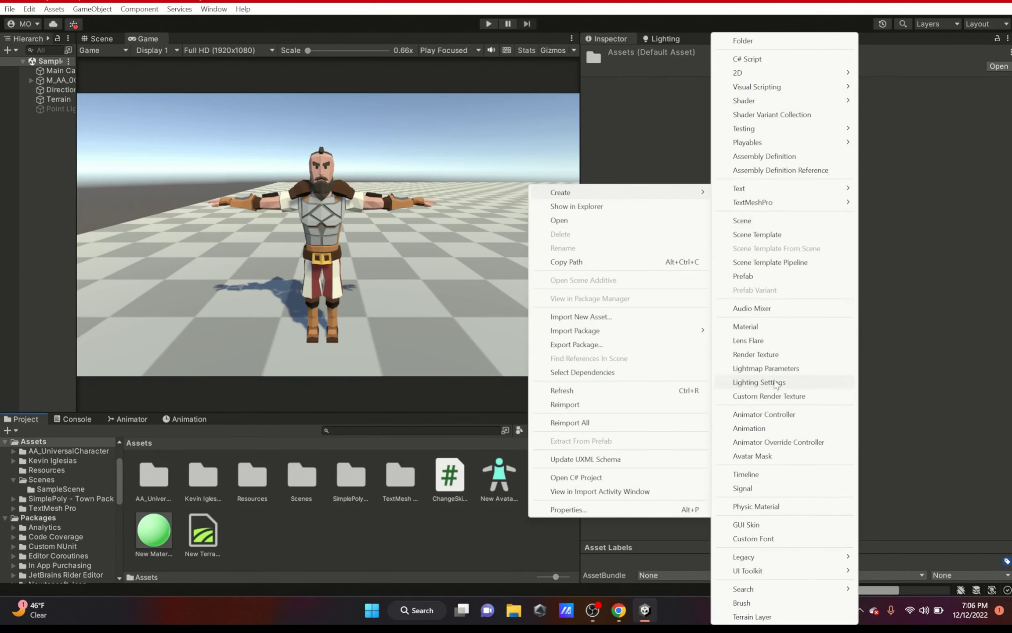
{"action": "left_click", "coordinate": [760, 382]}
Assign the New Lighting Settings asset as the Lighting Settings Asset of the scene.
{"action": "left_click", "coordinate": [659, 39]}
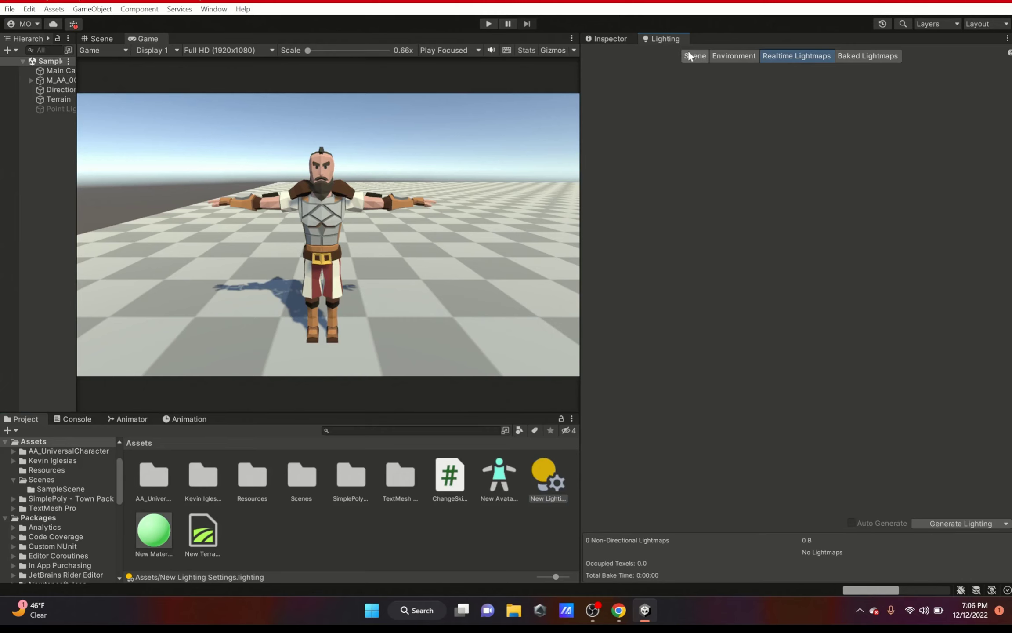
{"action": "left_click", "coordinate": [693, 56]}
{"action": "left_click_drag", "start_coordinate": [549, 484], "coordinate": [768, 86]}
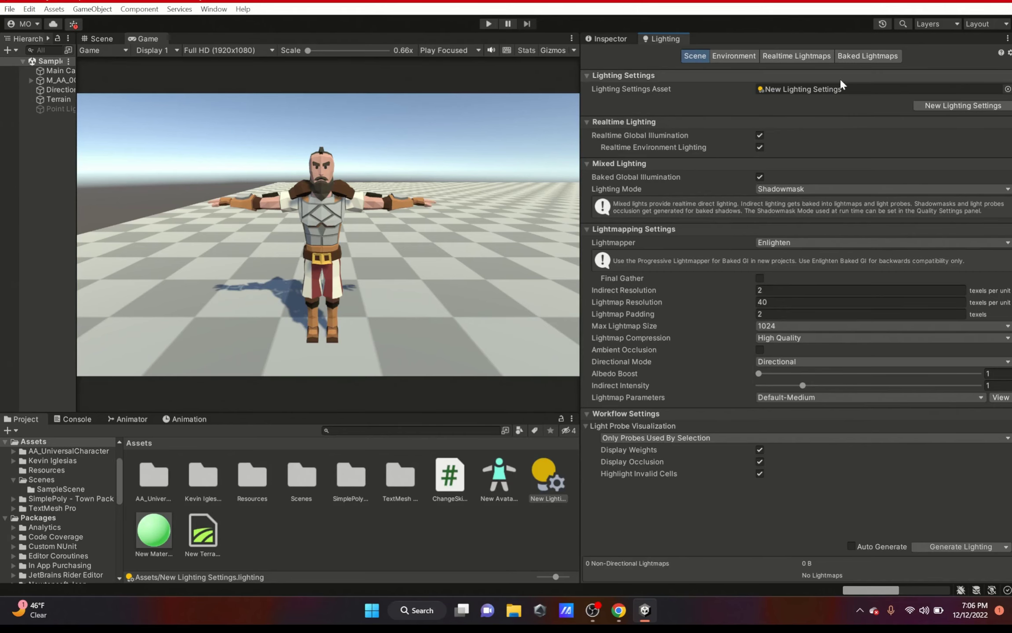
Set the lightmapper to Progressive CPU in the scene's lighting settings and check the change in the asset's properties.
{"action": "left_click", "coordinate": [619, 43]}
{"action": "left_click", "coordinate": [664, 39]}
{"action": "left_click", "coordinate": [786, 243]}
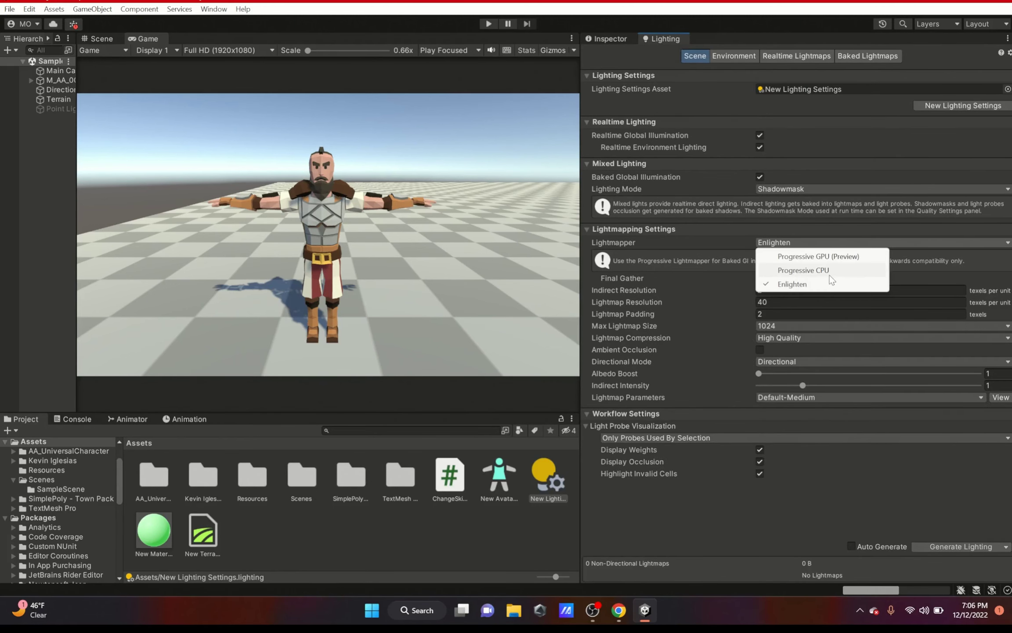
{"action": "left_click", "coordinate": [826, 270]}
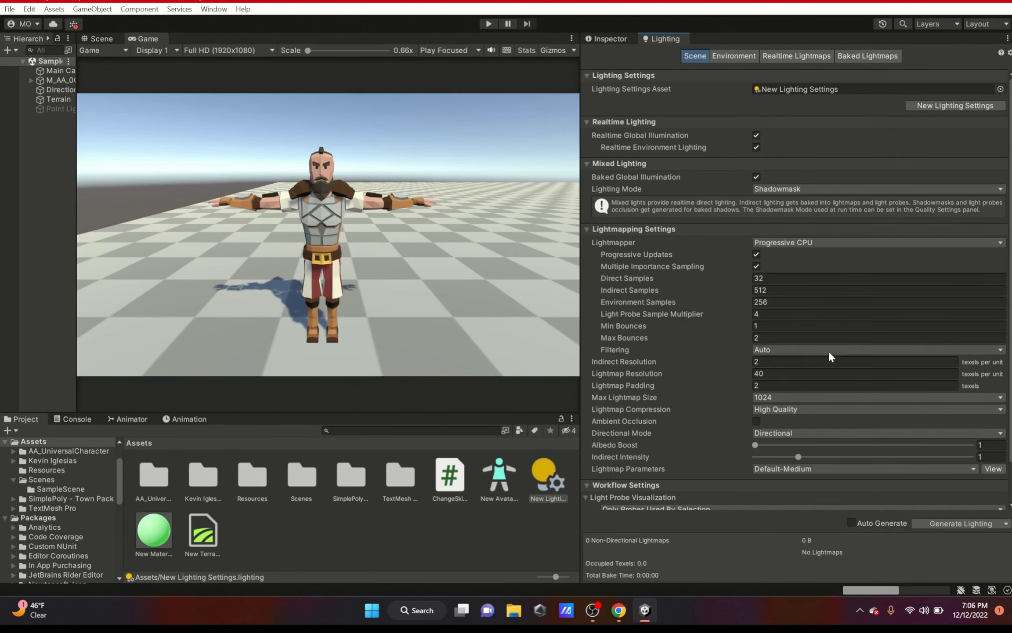
{"action": "left_click", "coordinate": [607, 38]}
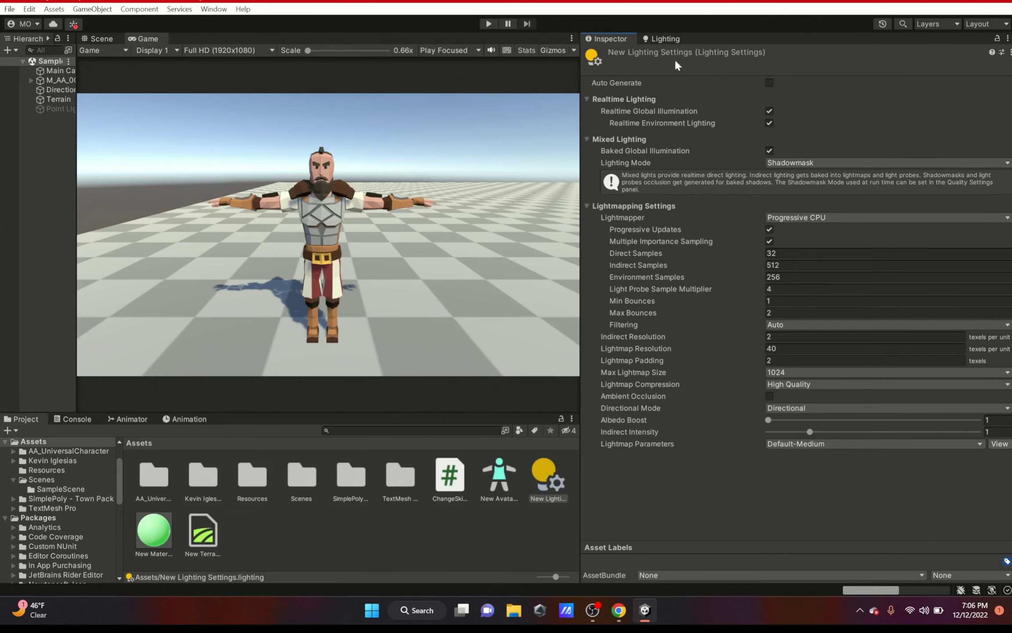
{"action": "left_click", "coordinate": [661, 38]}
{"action": "scroll", "coordinate": [728, 270], "scroll_direction": "down", "scroll_amount": 2}
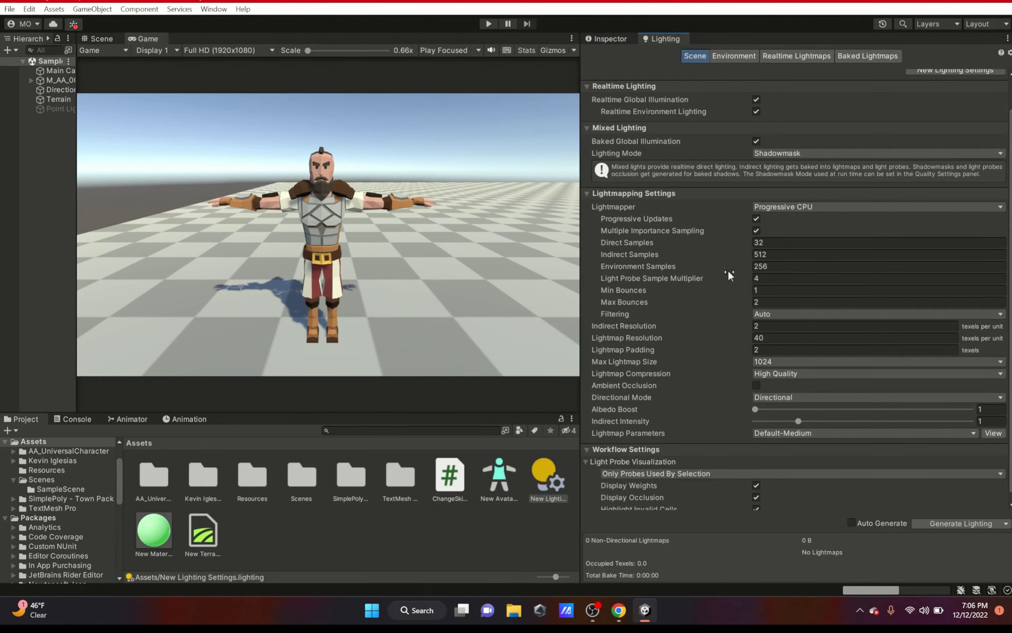
Switch the lightmapper to Progressive GPU (Preview) and back to Progressive CPU.
{"action": "left_click", "coordinate": [808, 197]}
{"action": "left_click", "coordinate": [797, 210]}
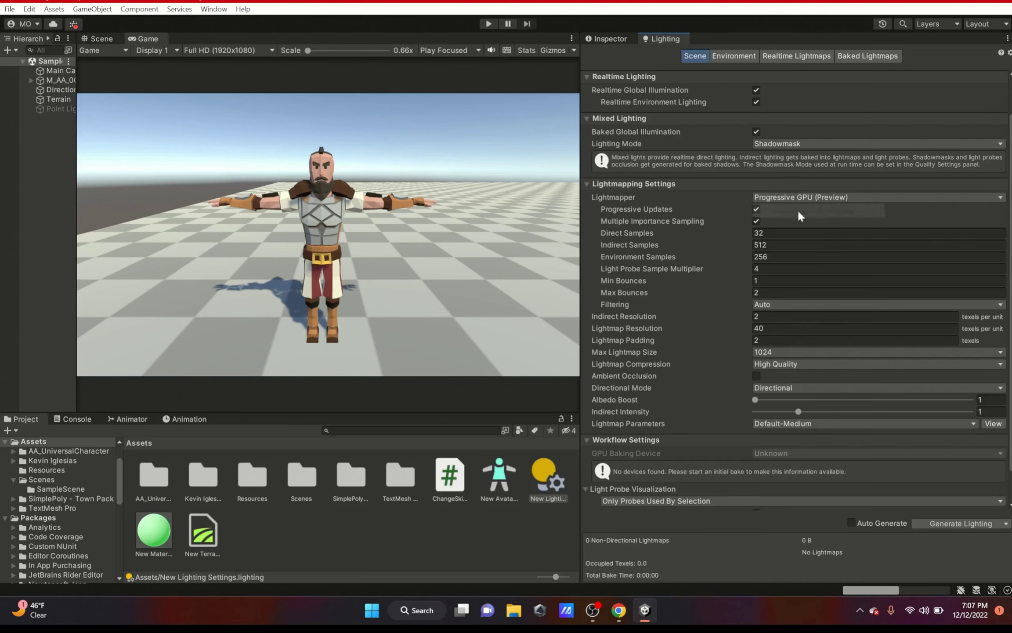
{"action": "left_click", "coordinate": [797, 197]}
{"action": "left_click", "coordinate": [803, 230]}
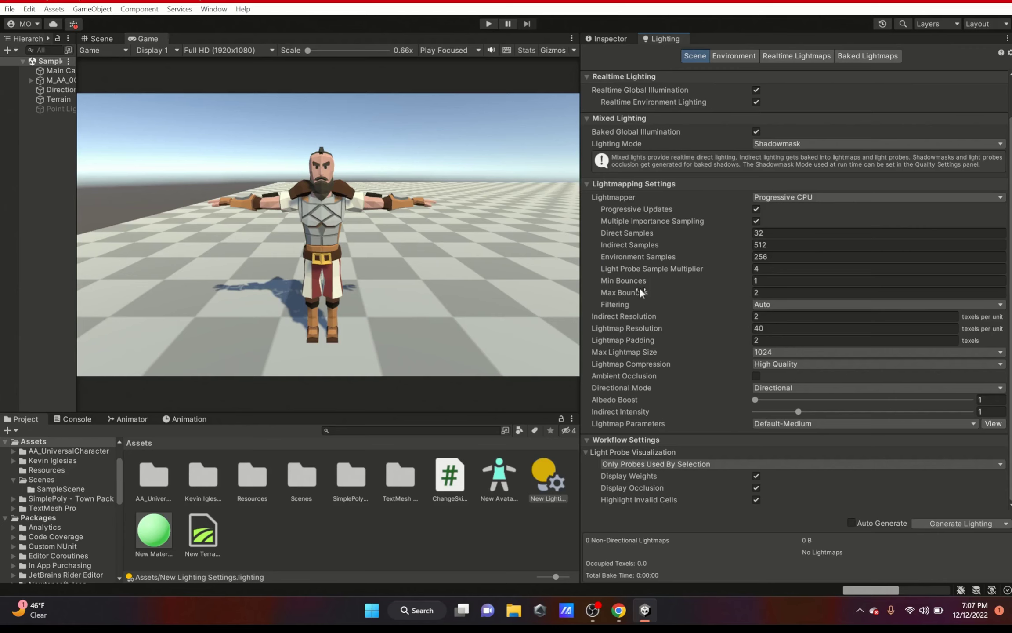
Set the lightmap filtering to Advanced to view its denoiser and filter options, and return it to Auto.
{"action": "left_click", "coordinate": [765, 304]}
{"action": "left_click", "coordinate": [791, 347]}
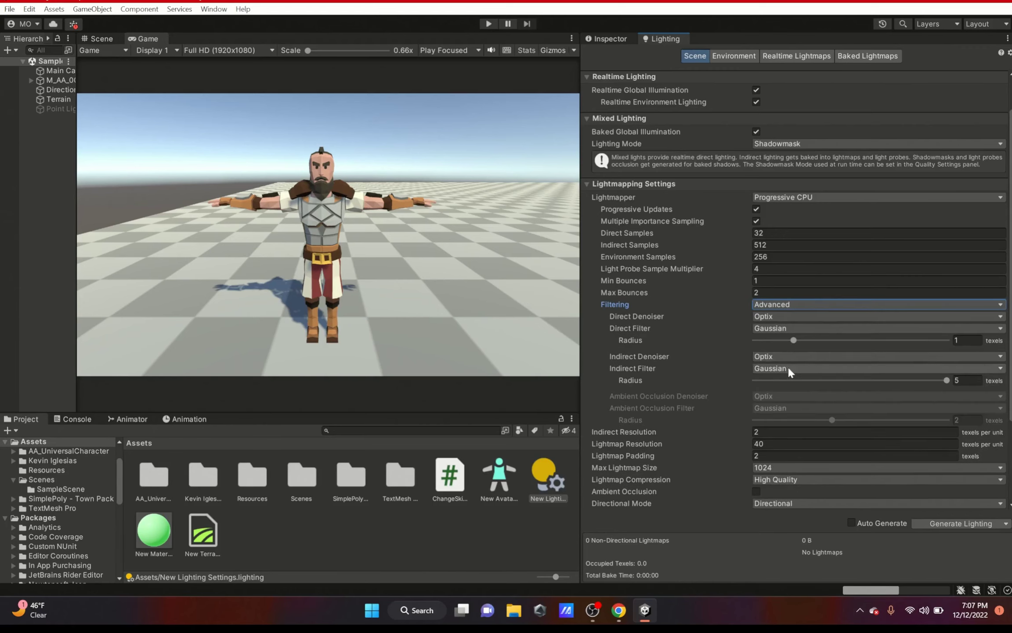
{"action": "left_click", "coordinate": [780, 305]}
{"action": "left_click", "coordinate": [786, 332]}
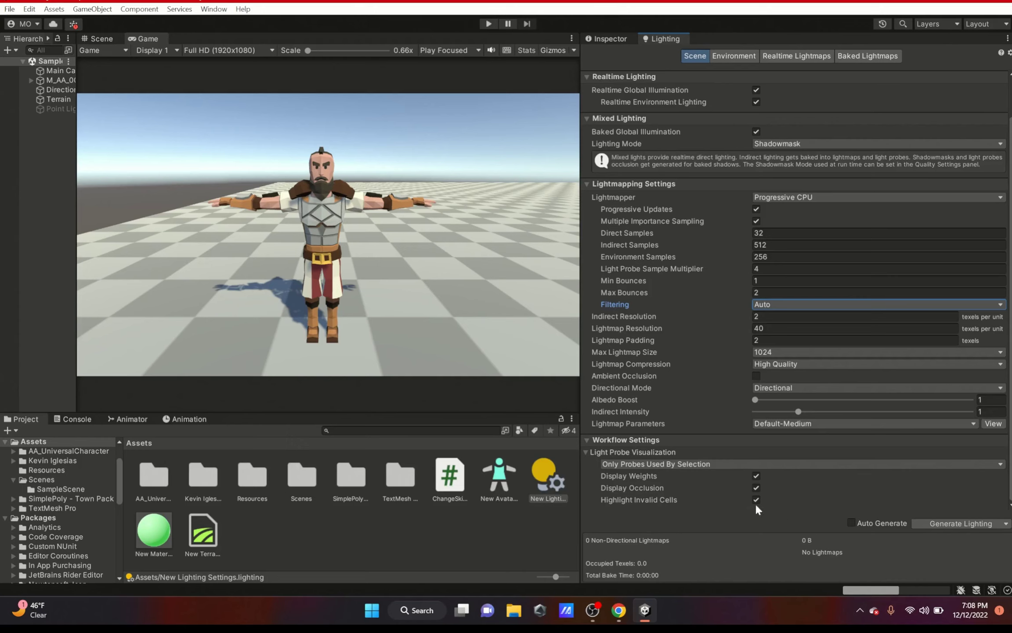
Enable and disable automatic lighting generation, and generate the scene's lighting manually.
{"action": "left_click", "coordinate": [851, 522]}
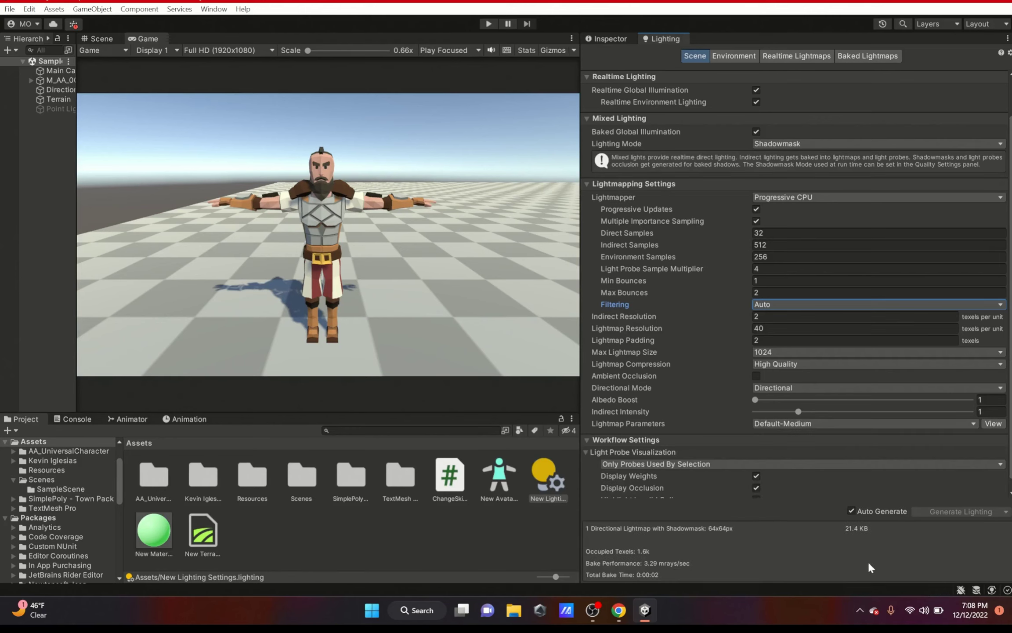
{"action": "left_click", "coordinate": [852, 511]}
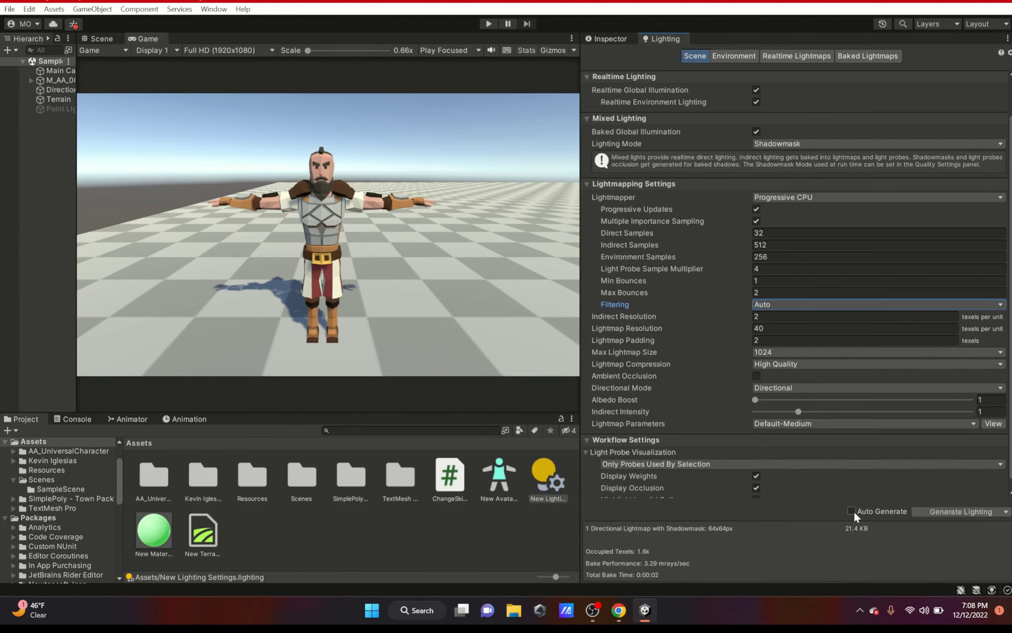
{"action": "left_click", "coordinate": [960, 512]}
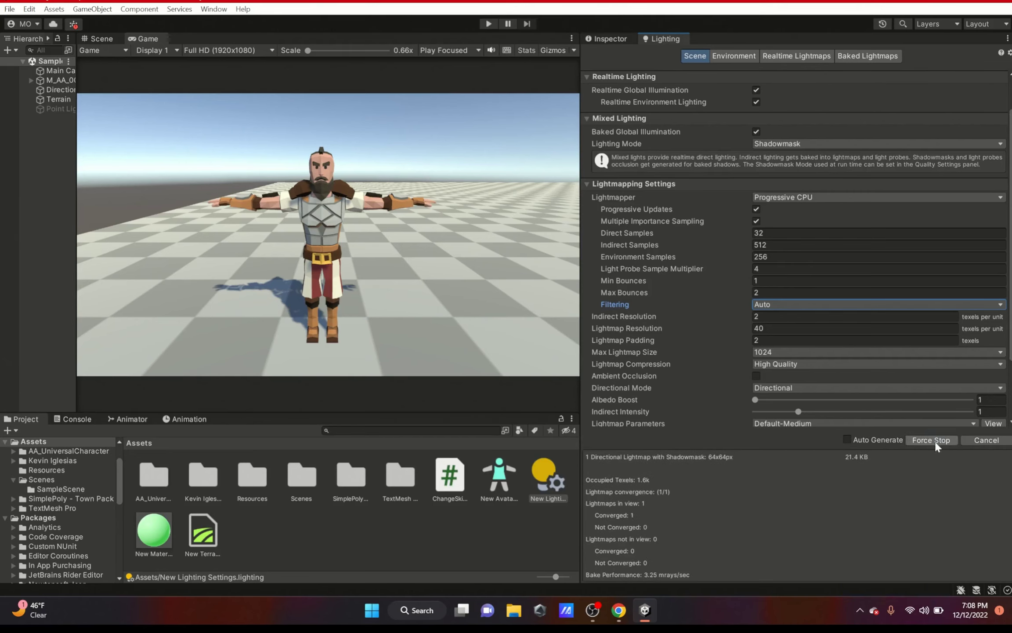
{"action": "left_click", "coordinate": [1007, 512]}
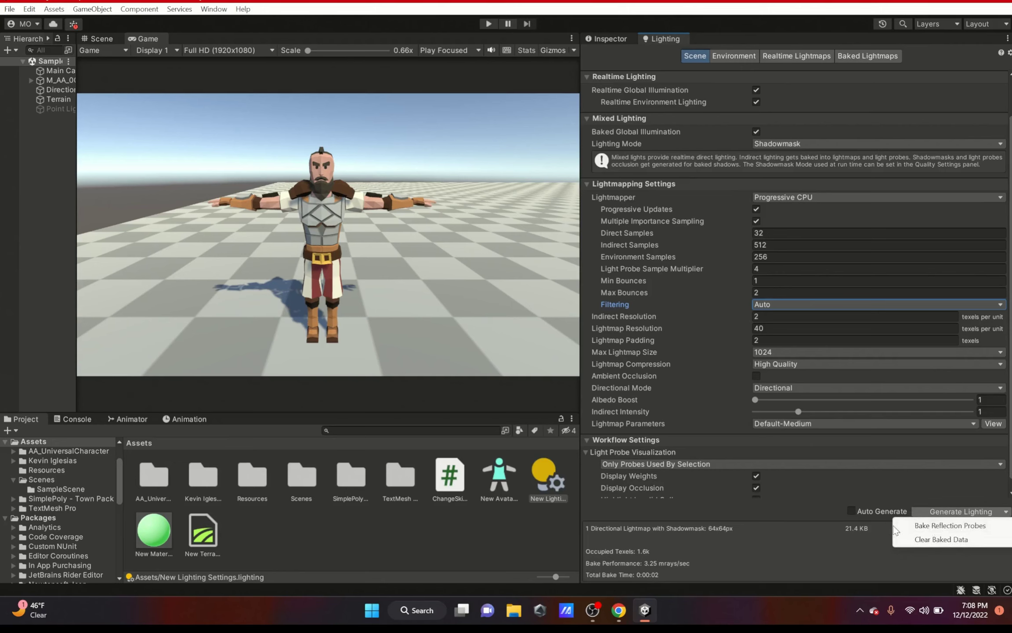
{"action": "left_click", "coordinate": [825, 480]}
Try New Material as the skybox material in the environment lighting settings.
{"action": "left_click", "coordinate": [725, 57]}
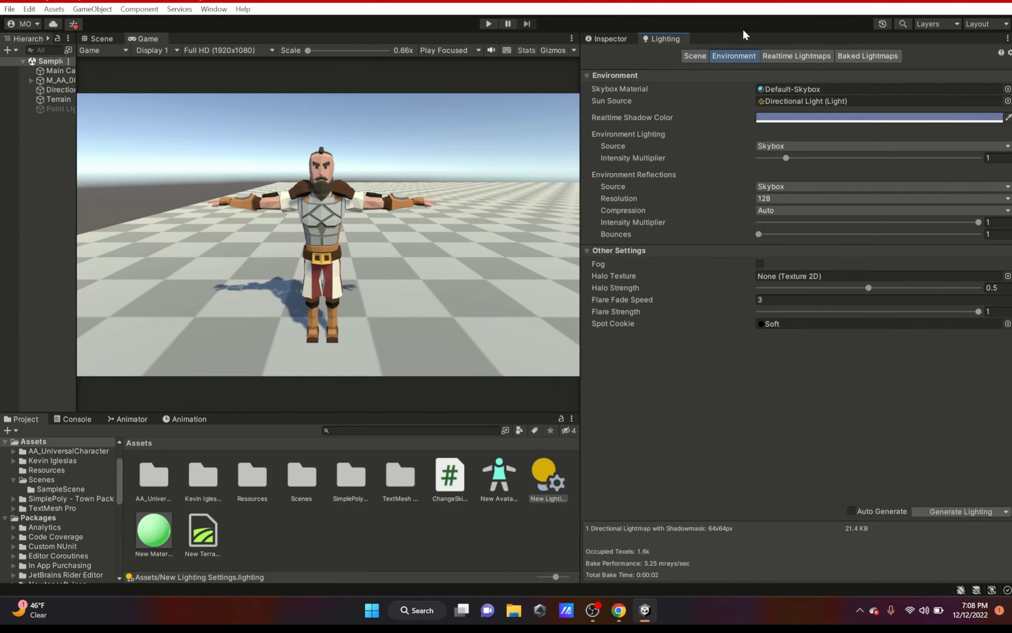
{"action": "left_click", "coordinate": [1007, 89]}
{"action": "scroll", "coordinate": [938, 235], "scroll_direction": "down", "scroll_amount": 5}
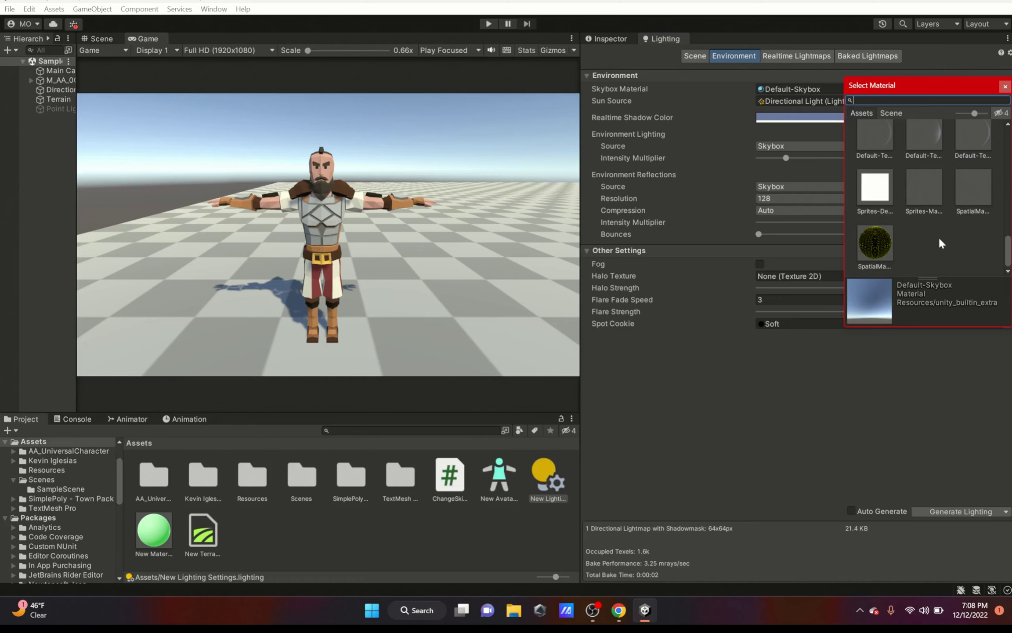
{"action": "scroll", "coordinate": [925, 217], "scroll_direction": "up", "scroll_amount": 5}
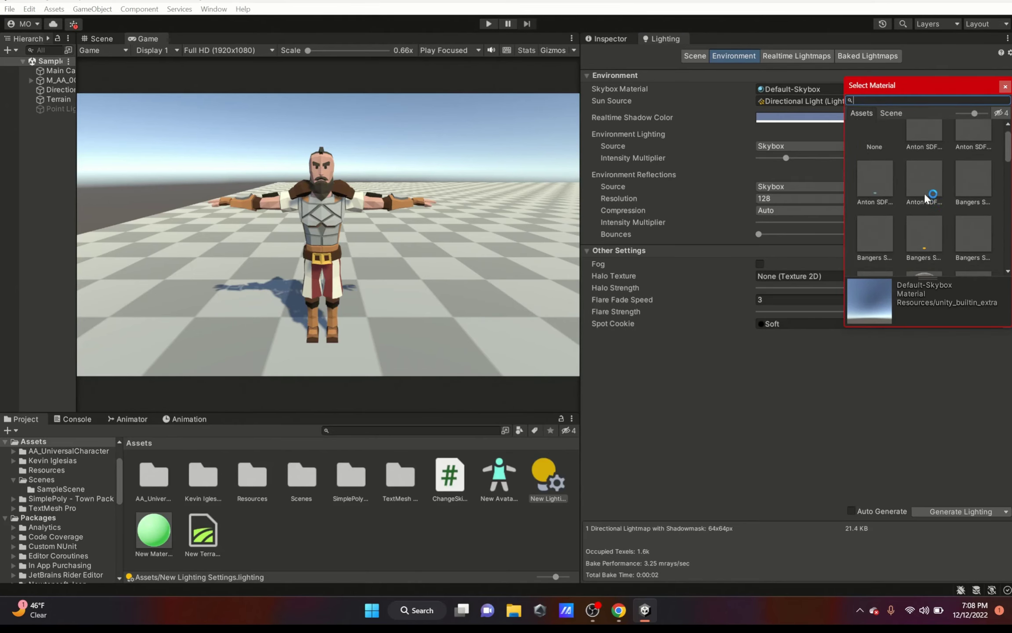
{"action": "scroll", "coordinate": [984, 159], "scroll_direction": "down", "scroll_amount": 5}
{"action": "left_click", "coordinate": [875, 214]}
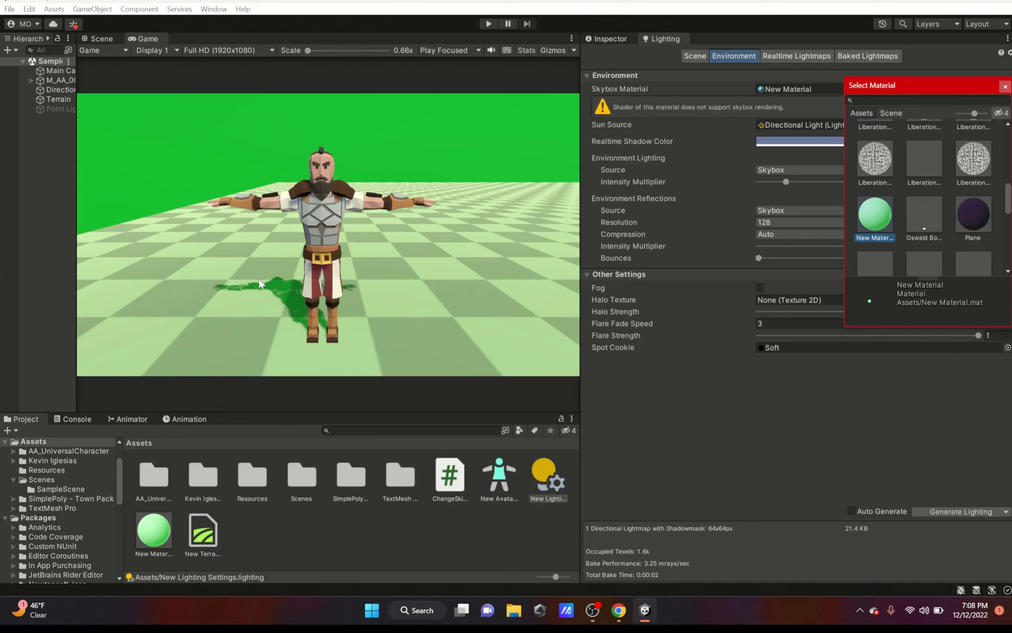
Try Default-ParticleSystem as the skybox material, and set it back to Default-Skybox.
{"action": "left_click", "coordinate": [957, 207]}
{"action": "scroll", "coordinate": [923, 188], "scroll_direction": "up", "scroll_amount": 3}
{"action": "left_click", "coordinate": [906, 186]}
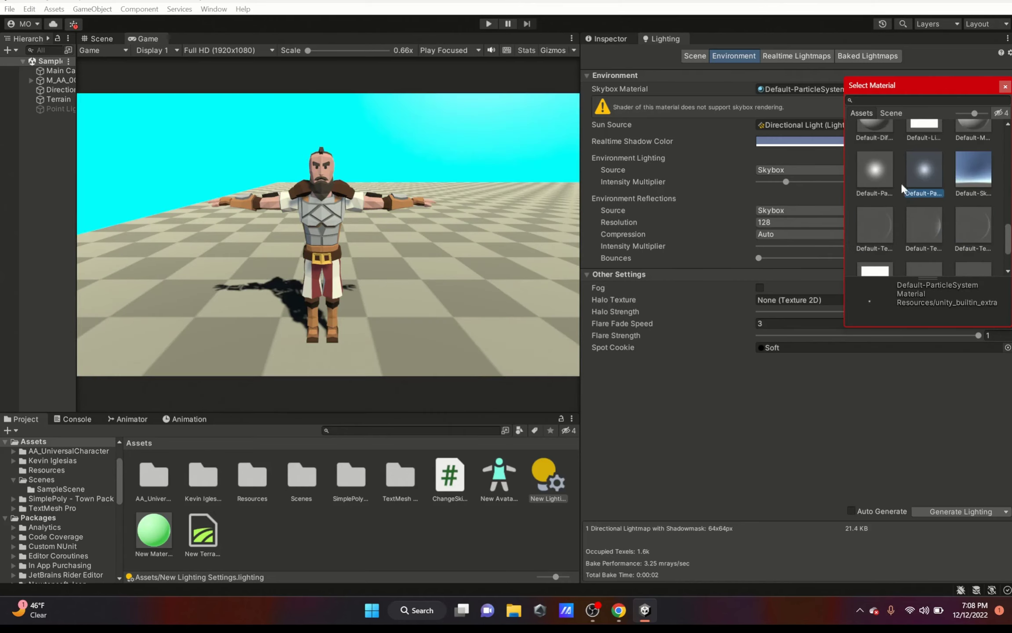
{"action": "left_click", "coordinate": [974, 172]}
{"action": "left_click", "coordinate": [1005, 87]}
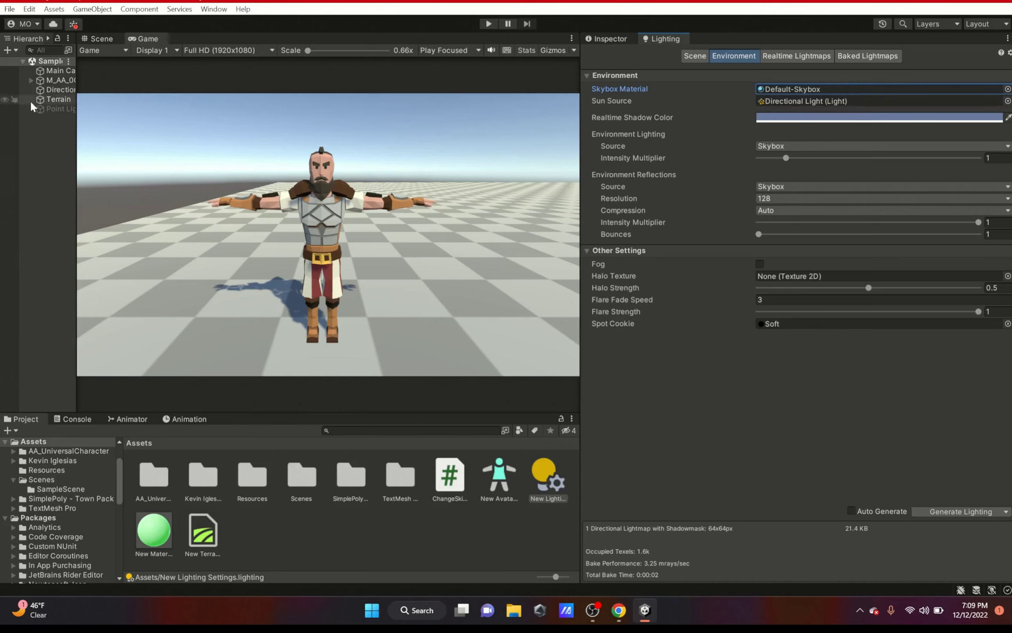
Assign the Point Light as the environment's Sun Source, and undo the assignment.
{"action": "left_click_drag", "start_coordinate": [50, 109], "coordinate": [892, 101]}
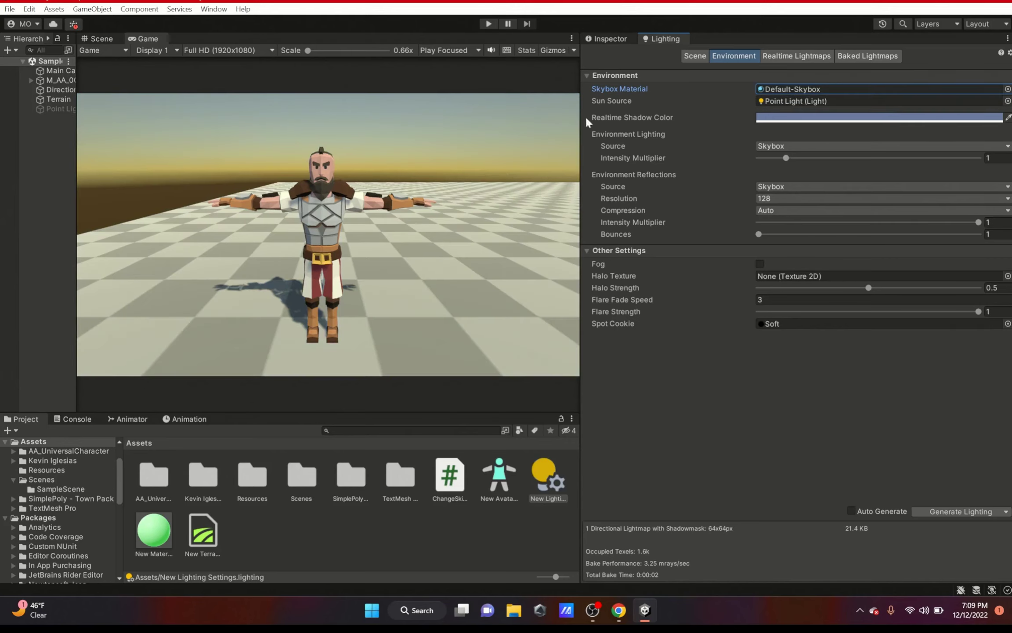
{"action": "key", "text": "ctrl+z"}
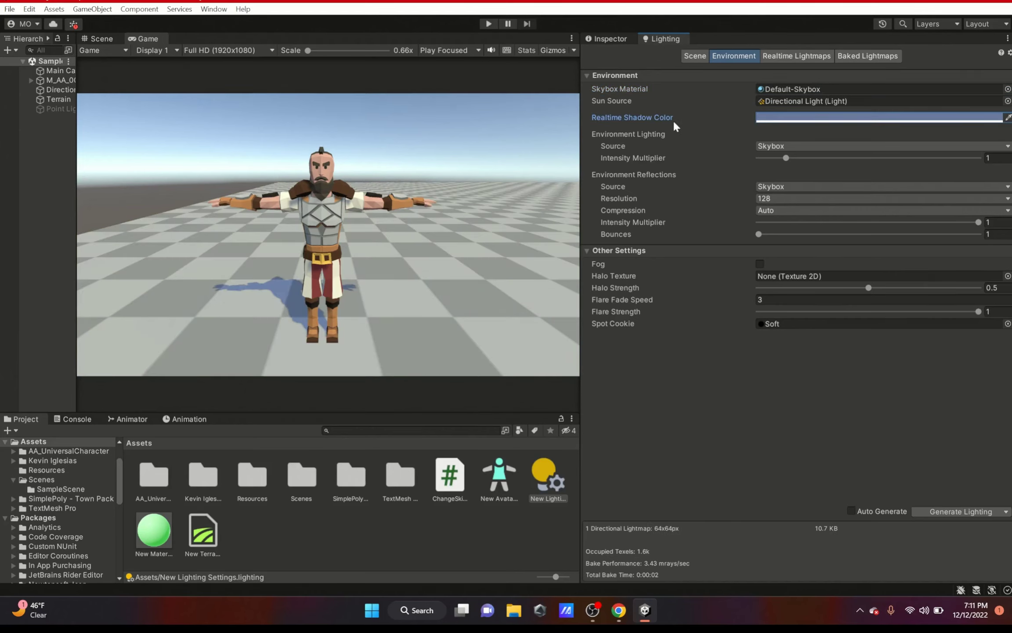
Set the Realtime Shadow Color to bright green and generate the lighting.
{"action": "left_click", "coordinate": [760, 117]}
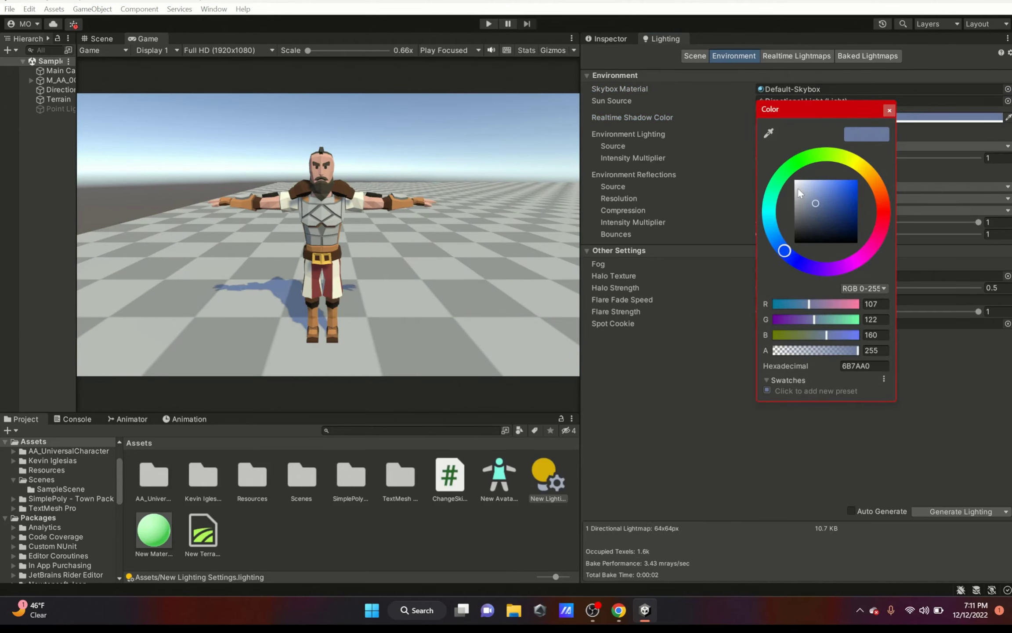
{"action": "mouse_move", "coordinate": [798, 190]}
{"action": "left_mouse_down"}
{"action": "mouse_move", "coordinate": [862, 190]}
{"action": "mouse_move", "coordinate": [780, 152]}
{"action": "left_mouse_up"}
{"action": "left_click", "coordinate": [314, 290]}
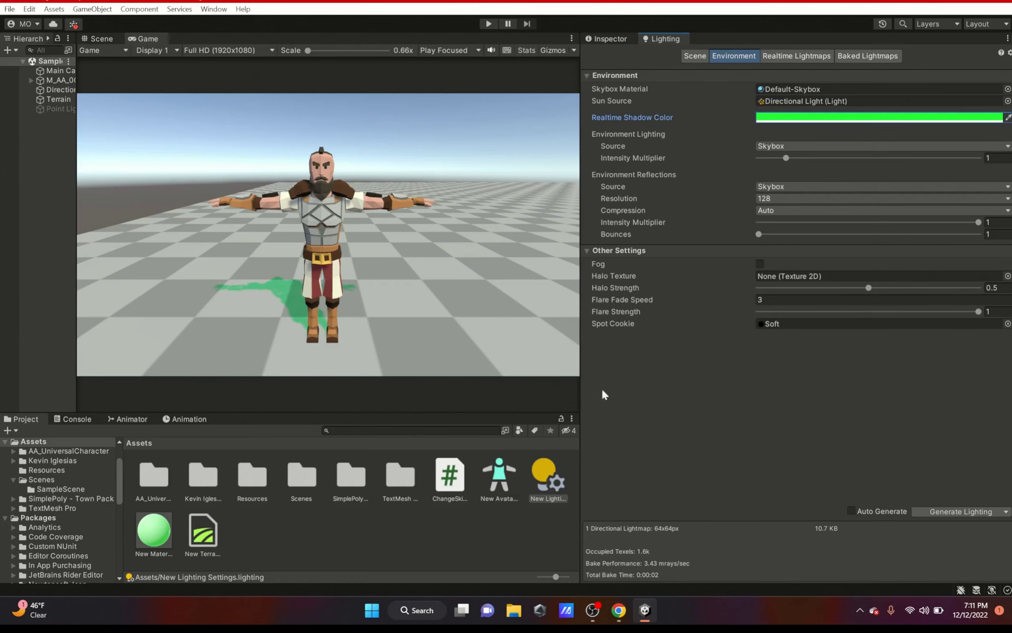
{"action": "left_click", "coordinate": [950, 511]}
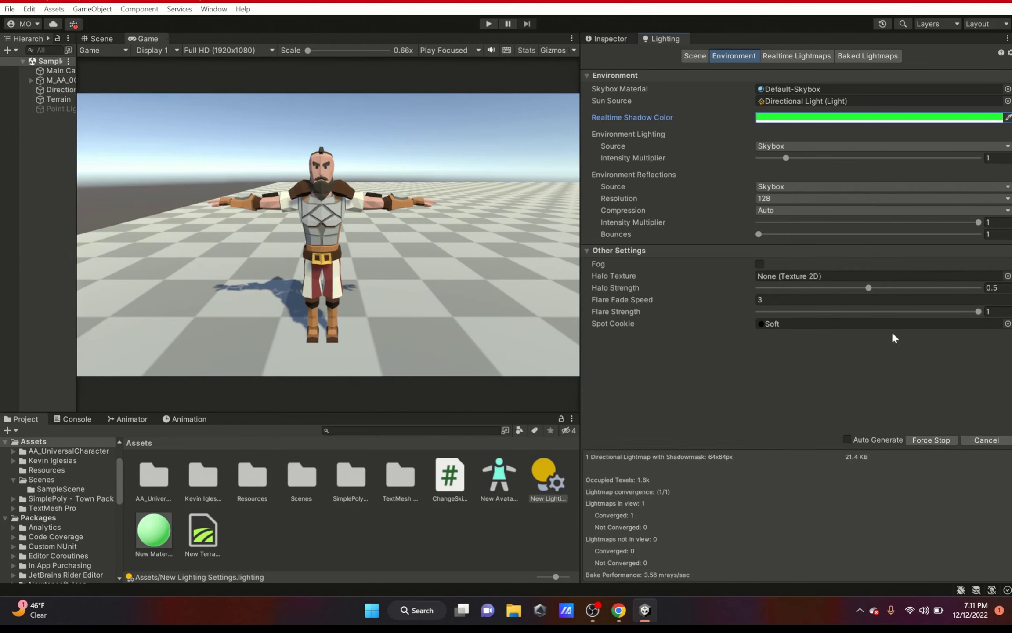
{"action": "left_click", "coordinate": [795, 116]}
{"action": "mouse_move", "coordinate": [863, 210]}
{"action": "left_mouse_down"}
{"action": "mouse_move", "coordinate": [830, 181]}
{"action": "mouse_move", "coordinate": [901, 181]}
{"action": "mouse_move", "coordinate": [861, 210]}
{"action": "left_mouse_up"}
Set the mixed lighting mode to Subtractive and regenerate the lighting.
{"action": "left_click", "coordinate": [695, 60]}
{"action": "left_click", "coordinate": [785, 189]}
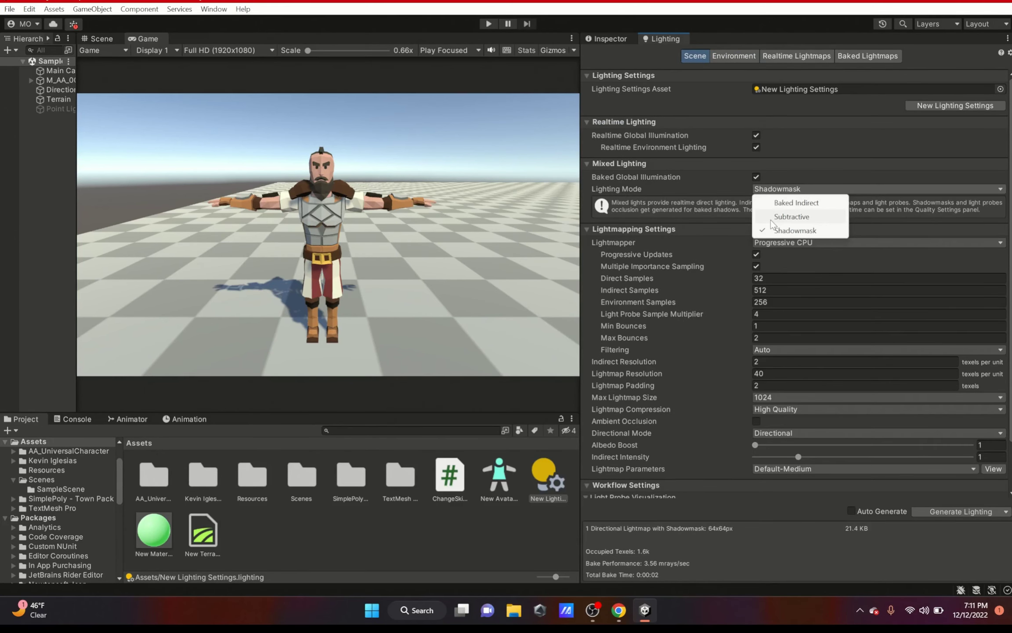
{"action": "left_click", "coordinate": [772, 220]}
{"action": "left_click", "coordinate": [731, 59]}
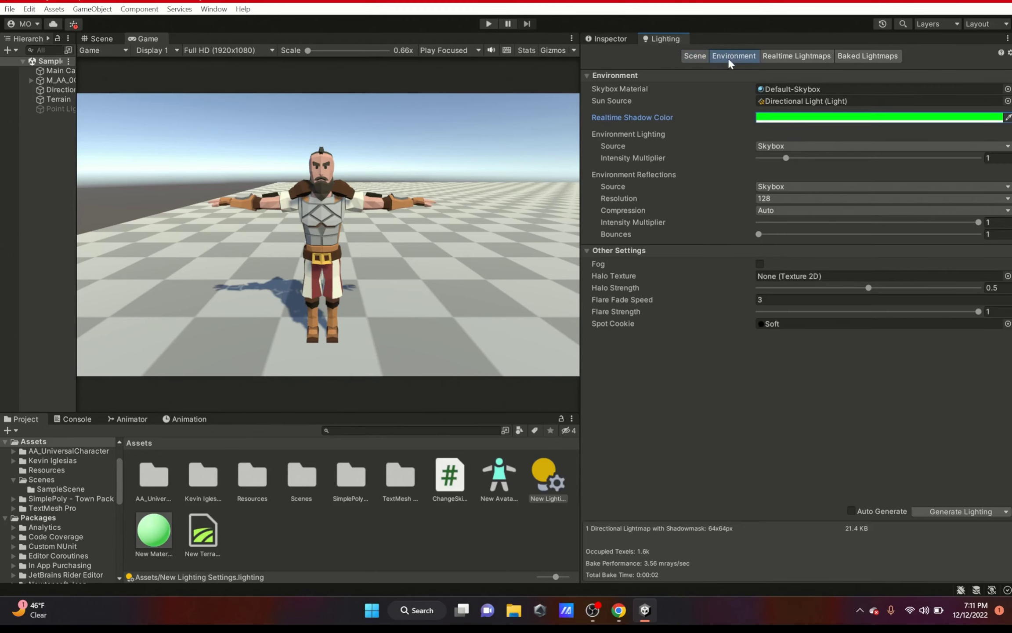
{"action": "left_click", "coordinate": [939, 512]}
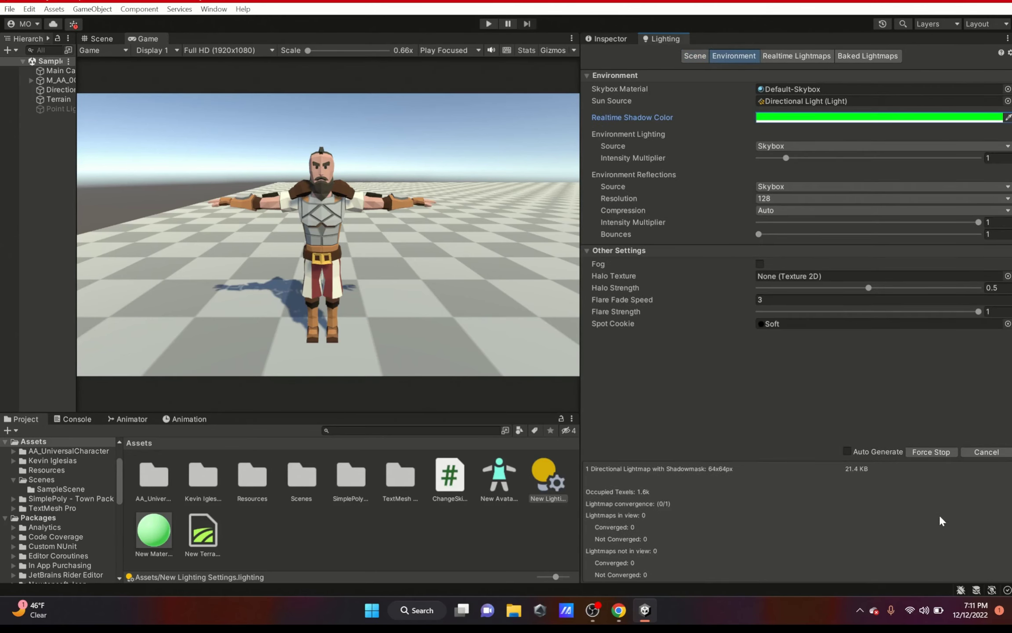
Change the Realtime Shadow Color to orange.
{"action": "left_click", "coordinate": [871, 117]}
{"action": "left_click_drag", "start_coordinate": [910, 208], "coordinate": [878, 241]}
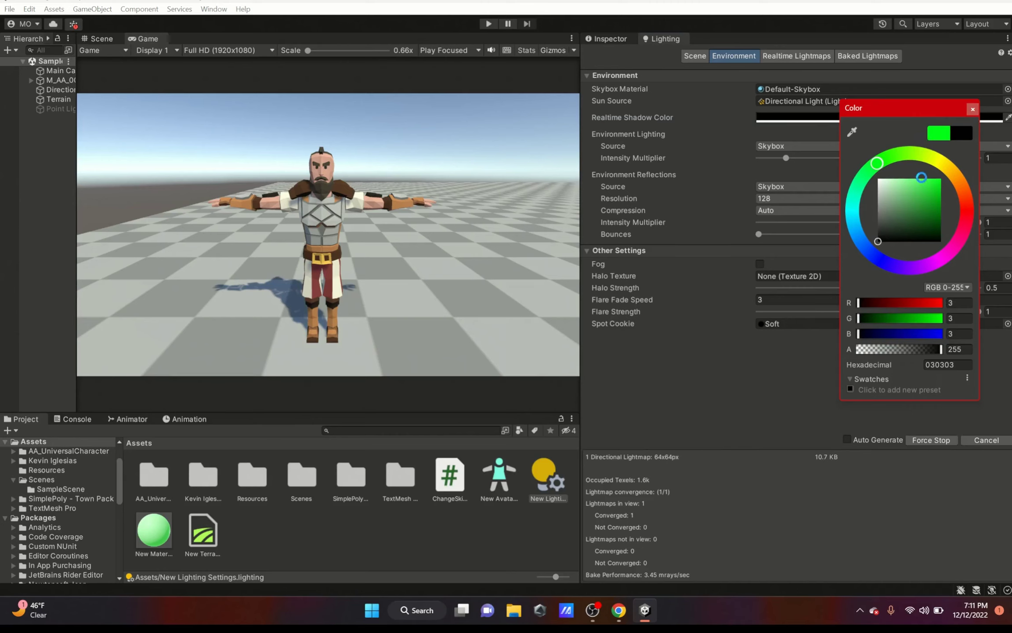
{"action": "left_click_drag", "start_coordinate": [921, 177], "coordinate": [931, 217]}
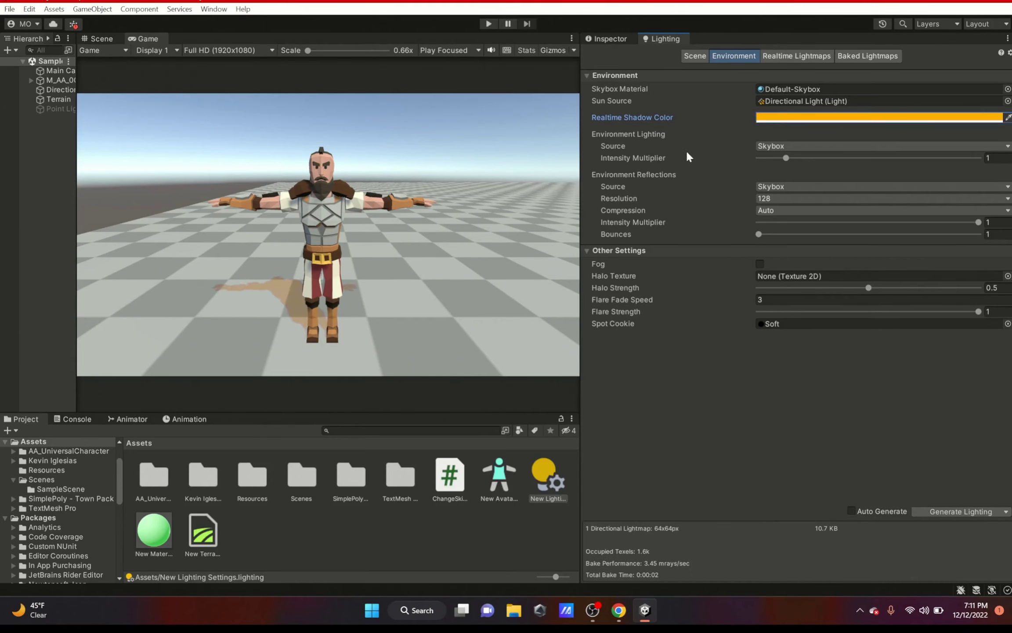
Set the environment lighting source to Gradient with a blue sky color of RGB 31, 105, 253.
{"action": "left_click", "coordinate": [785, 147]}
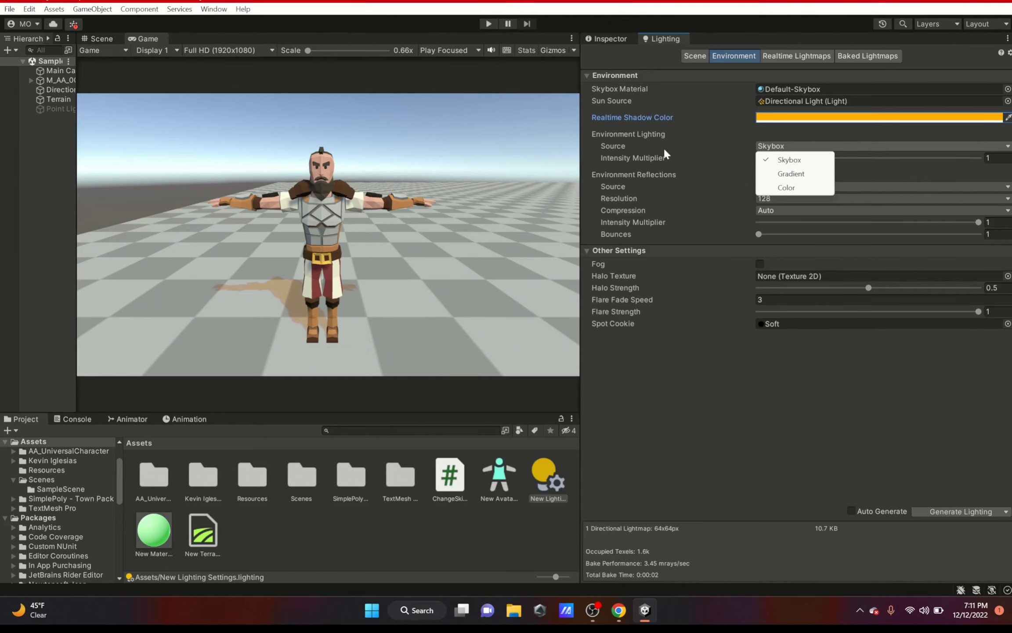
{"action": "left_click", "coordinate": [777, 174]}
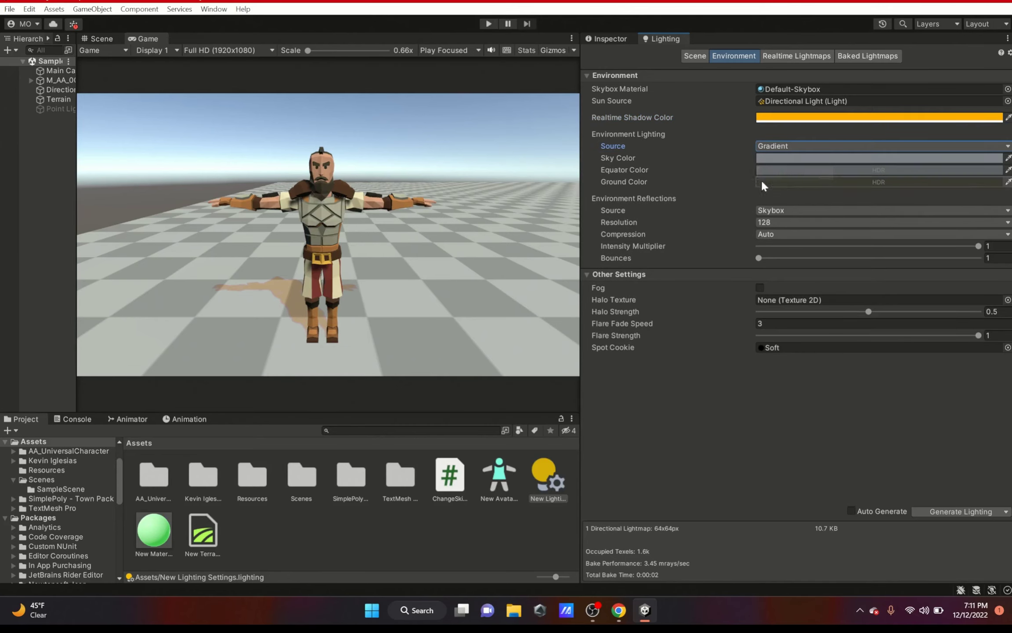
{"action": "left_click", "coordinate": [796, 159]}
{"action": "left_click_drag", "start_coordinate": [874, 239], "coordinate": [890, 222]}
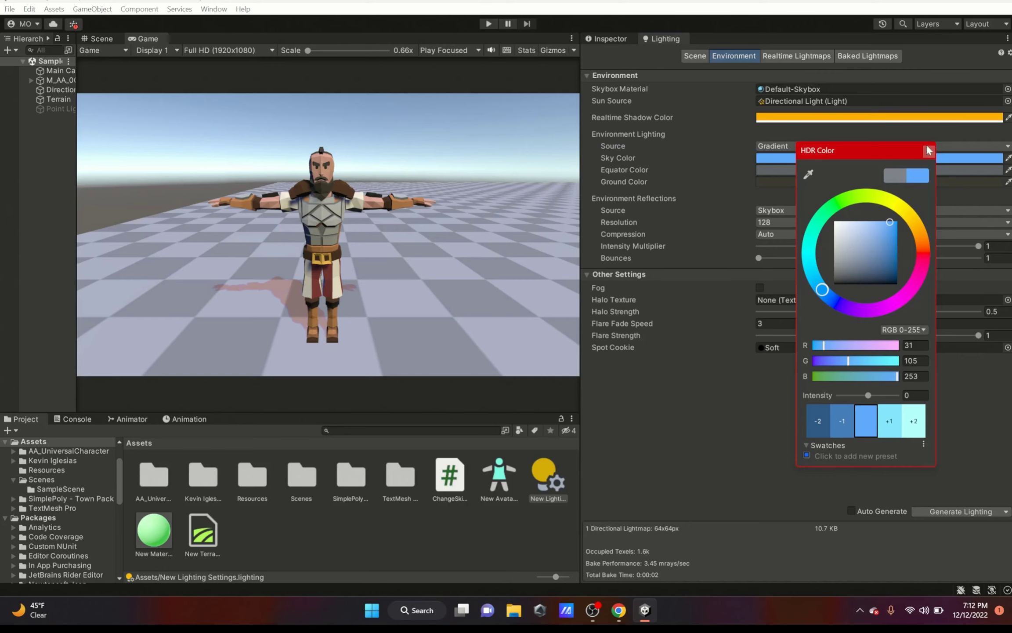
{"action": "left_click", "coordinate": [929, 152]}
Set the gradient's equator color to near-white RGB 229, 240, 248 and its ground color to bright pink.
{"action": "left_click", "coordinate": [885, 171]}
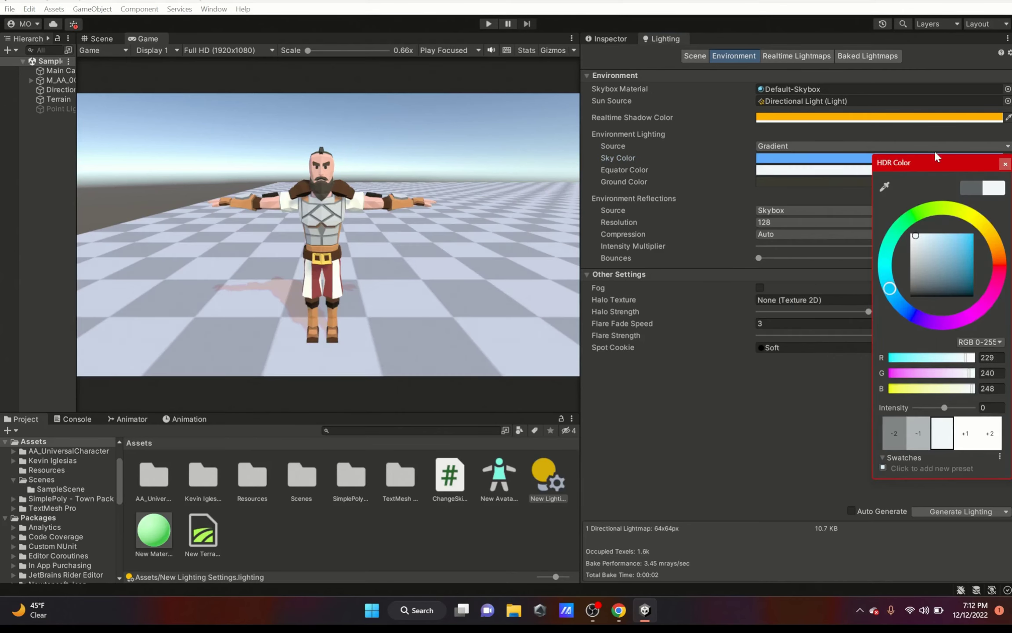
{"action": "left_click", "coordinate": [1006, 164]}
{"action": "left_click", "coordinate": [910, 182]}
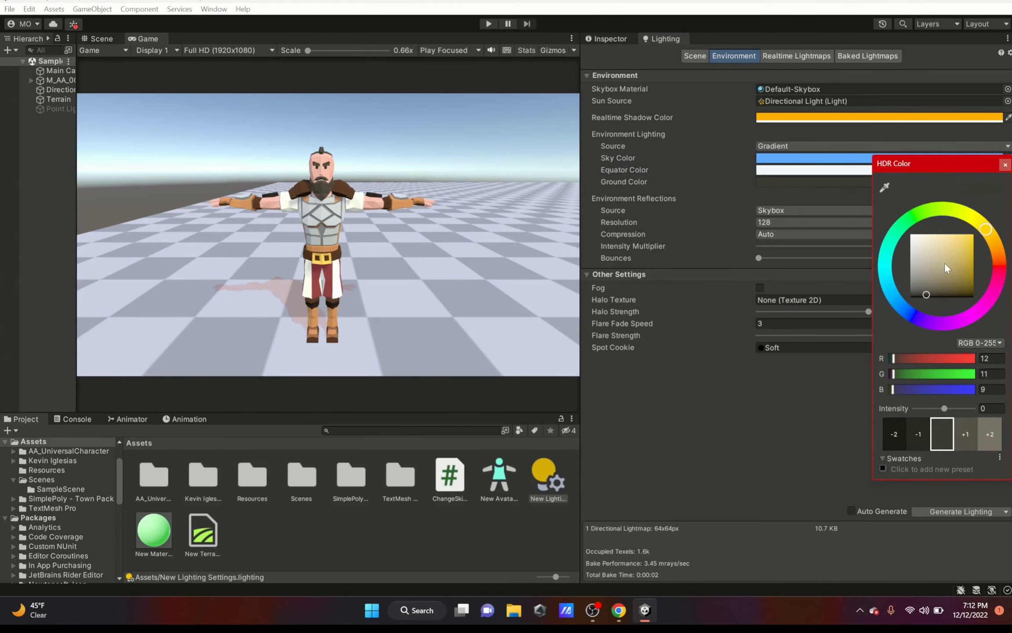
{"action": "left_click_drag", "start_coordinate": [944, 263], "coordinate": [971, 234]}
{"action": "left_click", "coordinate": [888, 285]}
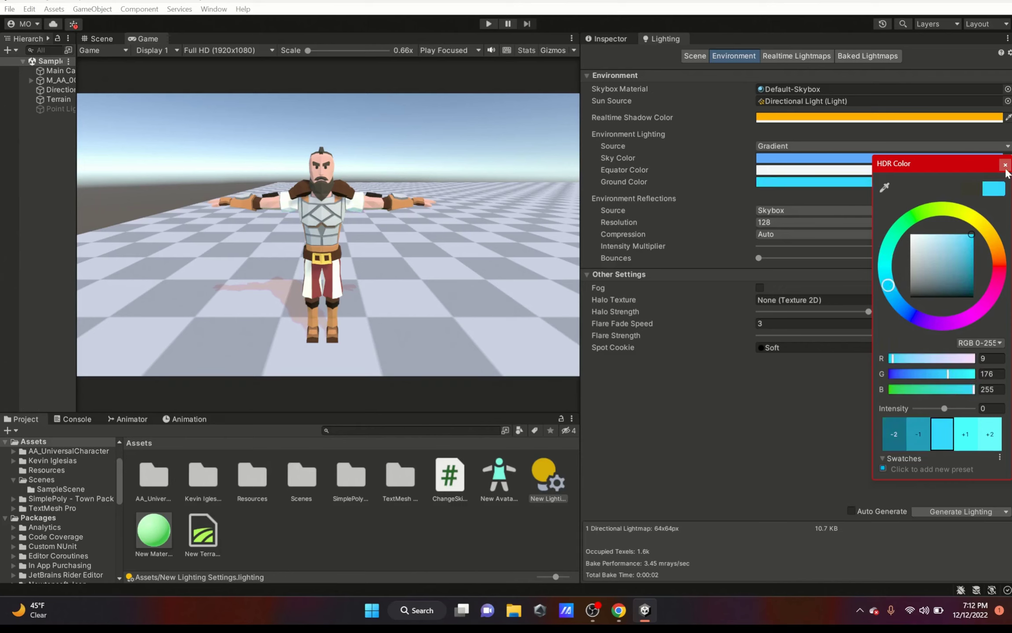
{"action": "left_click", "coordinate": [1005, 165]}
Return the environment lighting source to Skybox, and test its intensity multiplier before setting it back to 1.
{"action": "left_click", "coordinate": [786, 146]}
{"action": "left_click", "coordinate": [774, 189]}
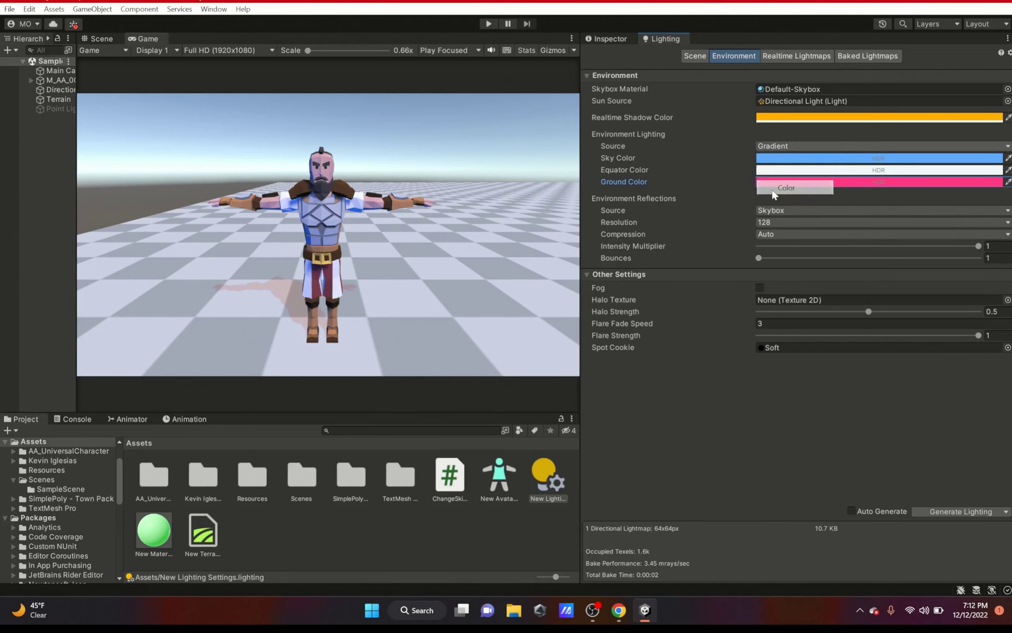
{"action": "left_click", "coordinate": [781, 159]}
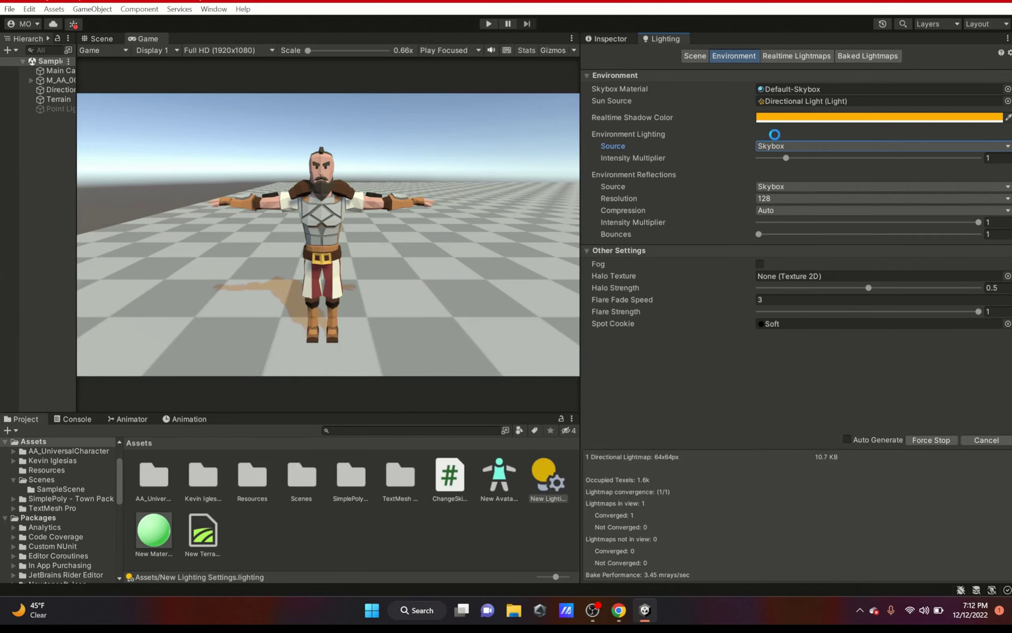
{"action": "mouse_move", "coordinate": [786, 158]}
{"action": "left_mouse_down"}
{"action": "mouse_move", "coordinate": [772, 170]}
{"action": "mouse_move", "coordinate": [838, 164]}
{"action": "mouse_move", "coordinate": [812, 157]}
{"action": "mouse_move", "coordinate": [777, 171]}
{"action": "left_mouse_up"}
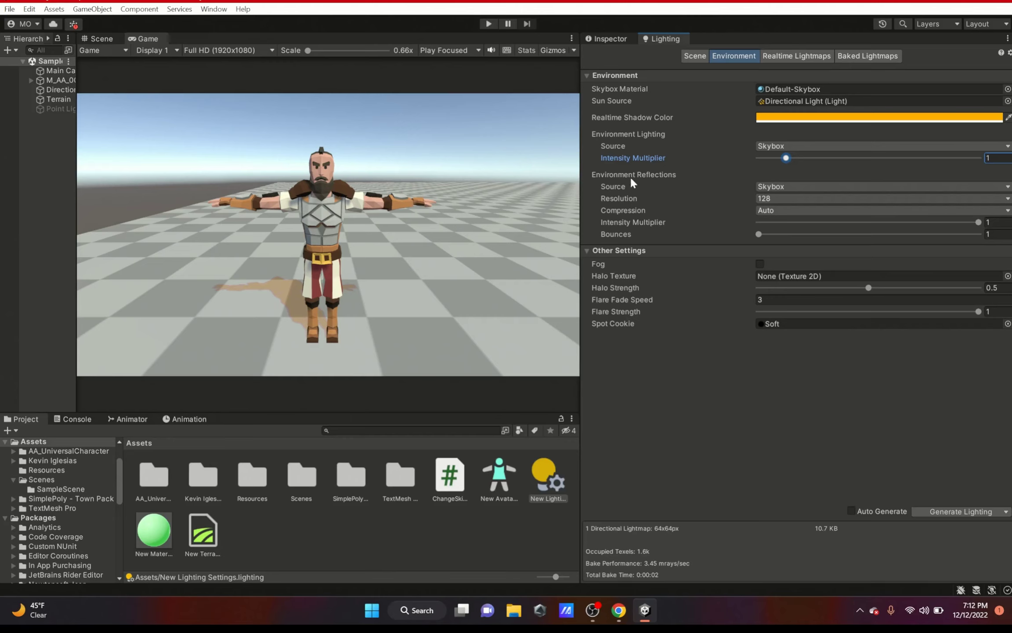
Set the environment reflections source to Custom.
{"action": "left_click", "coordinate": [782, 187]}
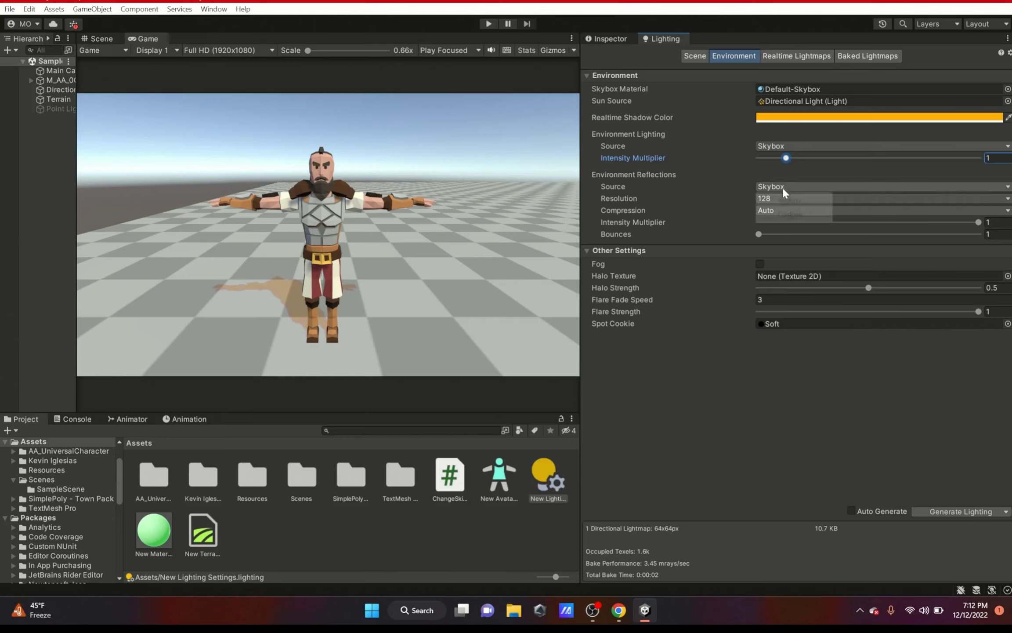
{"action": "left_click", "coordinate": [784, 217]}
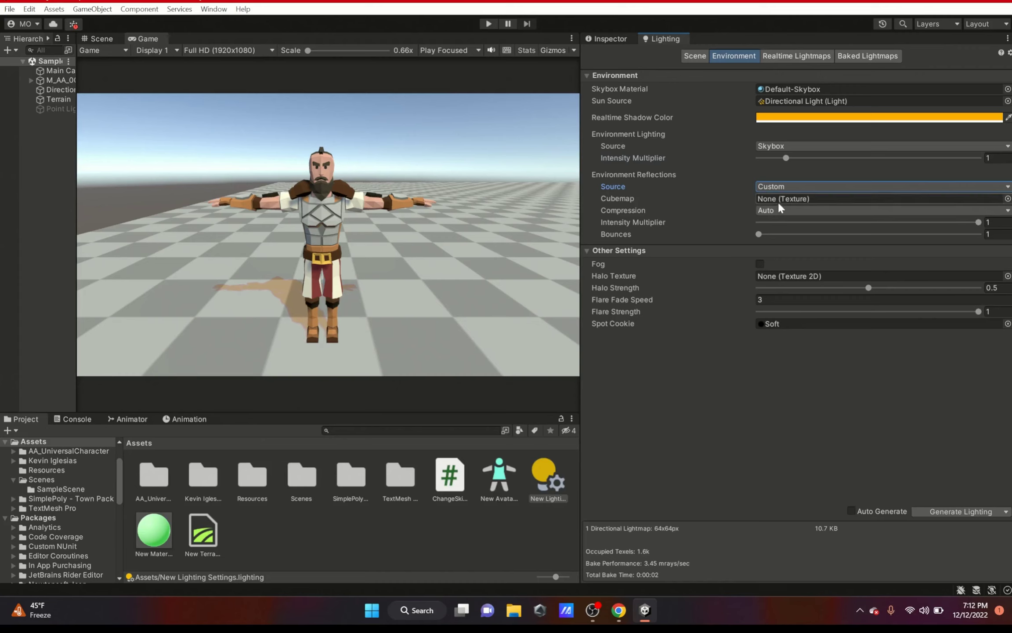
Return the environment reflections source to Skybox with a resolution of 128 and Auto compression.
{"action": "left_click", "coordinate": [777, 211]}
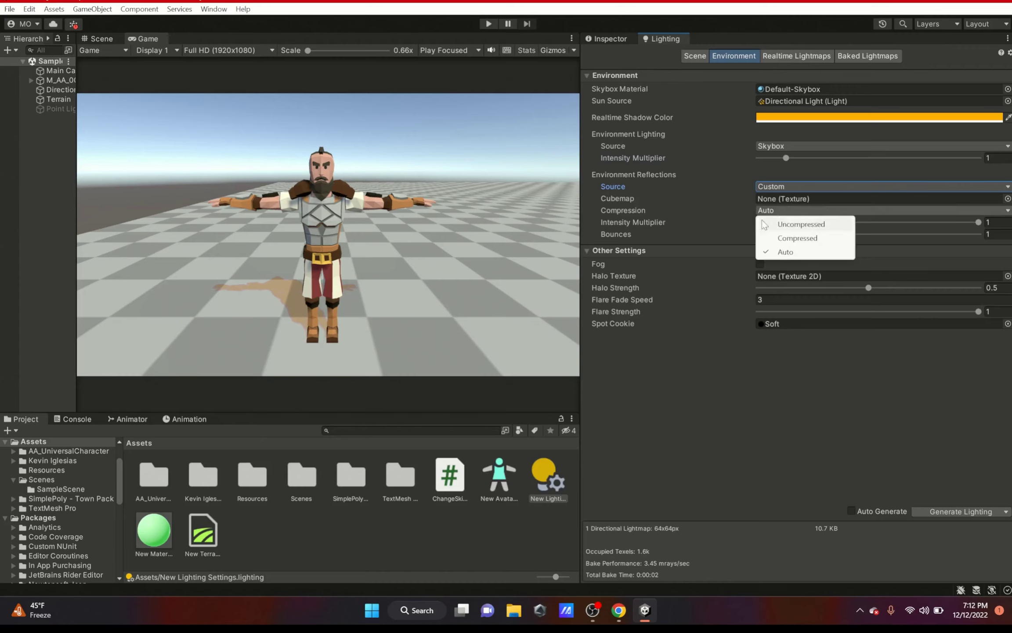
{"action": "left_click", "coordinate": [810, 184]}
{"action": "left_click", "coordinate": [789, 199]}
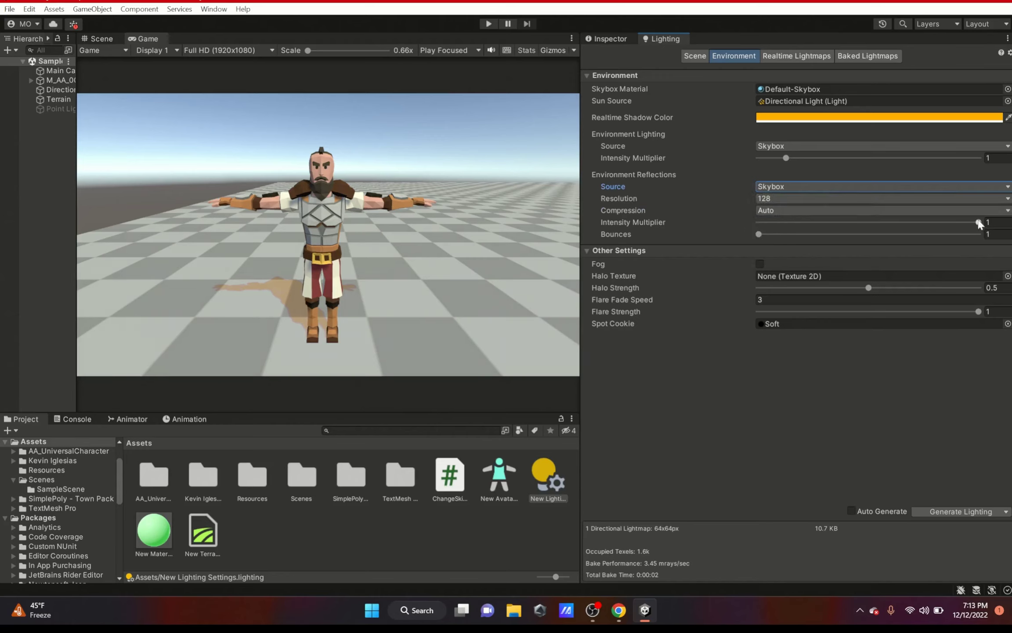
Test lower values of the environment reflections' intensity multiplier, and return both the multiplier and the bounces to 1.
{"action": "left_click_drag", "start_coordinate": [979, 222], "coordinate": [974, 226]}
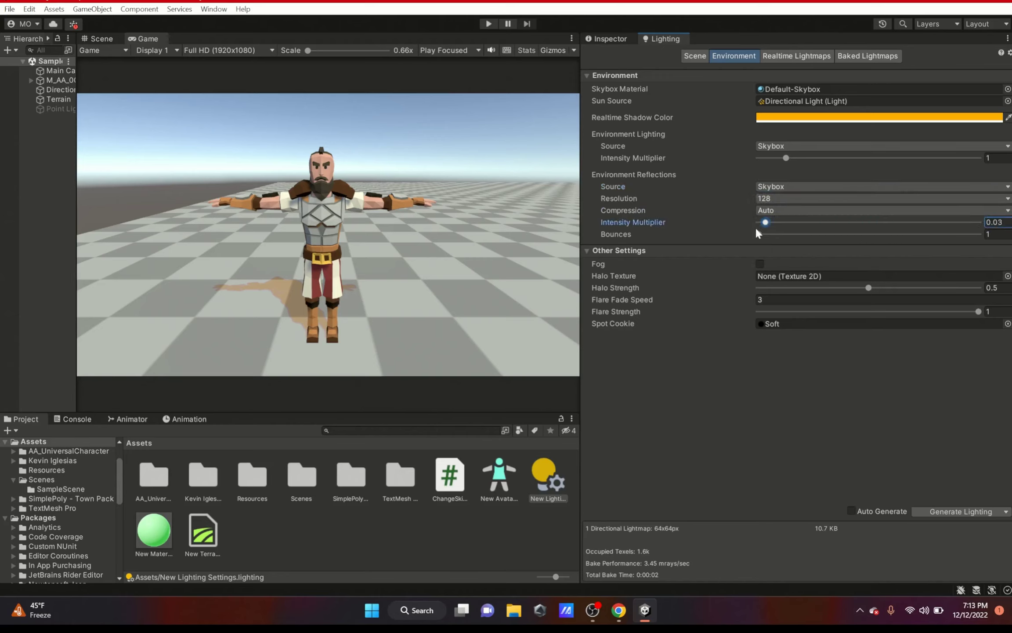
{"action": "left_click_drag", "start_coordinate": [760, 225], "coordinate": [966, 249]}
{"action": "left_click", "coordinate": [739, 237]}
{"action": "left_click_drag", "start_coordinate": [818, 240], "coordinate": [708, 242]}
Enable fog in Exponential Squared mode and raise its density to 0.41.
{"action": "left_click", "coordinate": [760, 263]}
{"action": "left_click", "coordinate": [773, 275]}
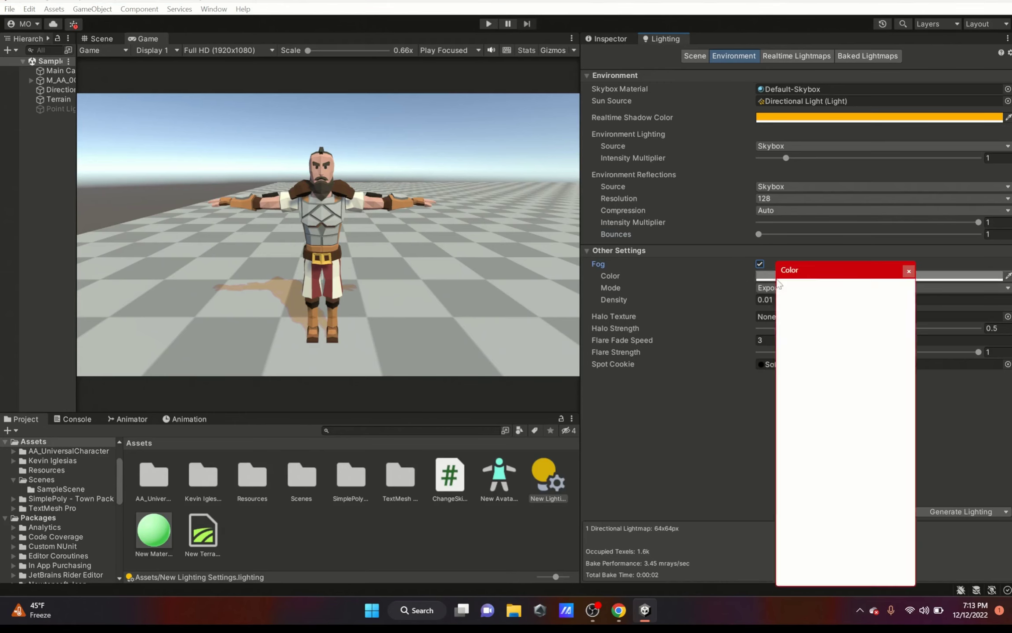
{"action": "left_click", "coordinate": [908, 271]}
{"action": "left_click", "coordinate": [787, 287]}
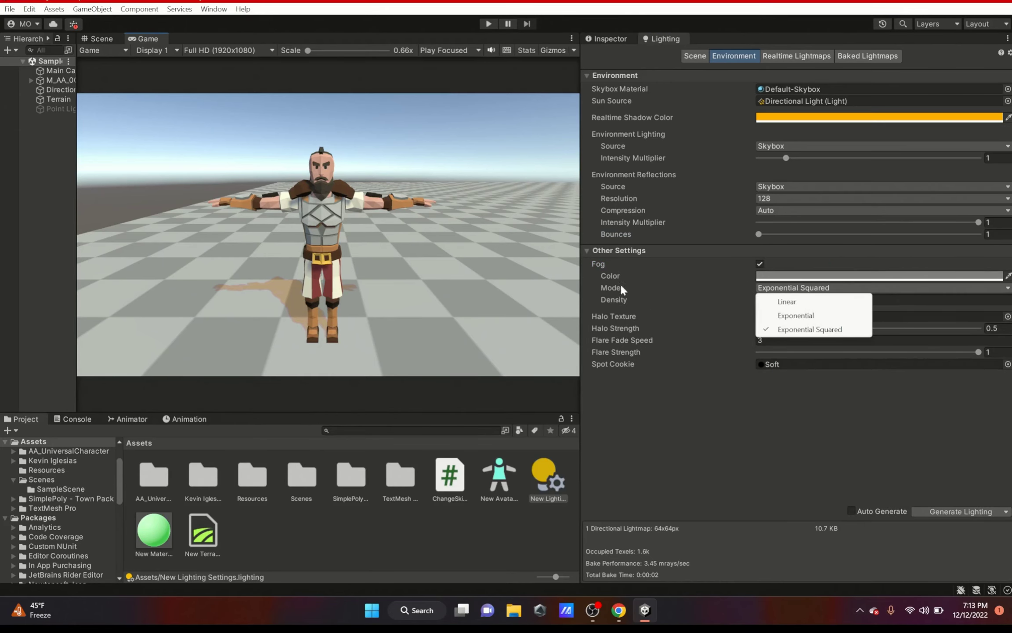
{"action": "left_click", "coordinate": [794, 334]}
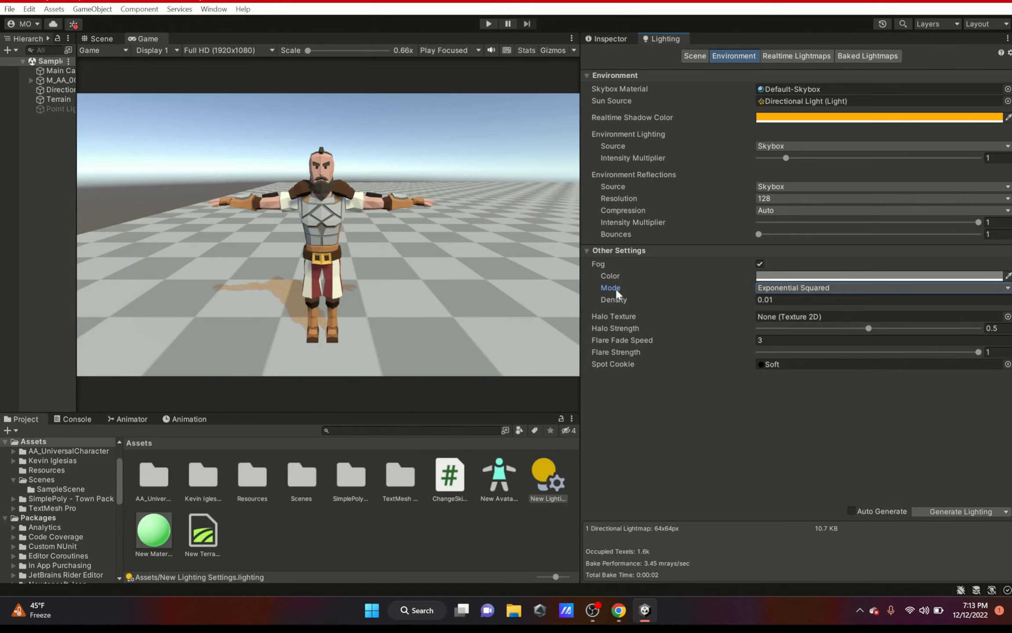
{"action": "left_click_drag", "start_coordinate": [613, 301], "coordinate": [623, 303]}
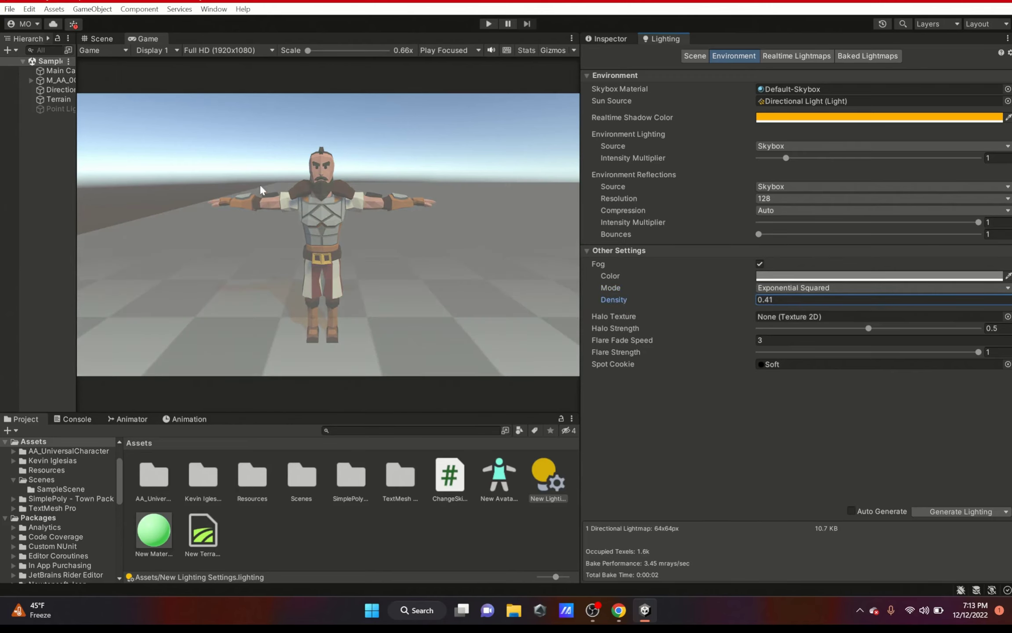
Compare the Exponential and Exponential Squared fog modes, ending on Exponential.
{"action": "left_click", "coordinate": [831, 287]}
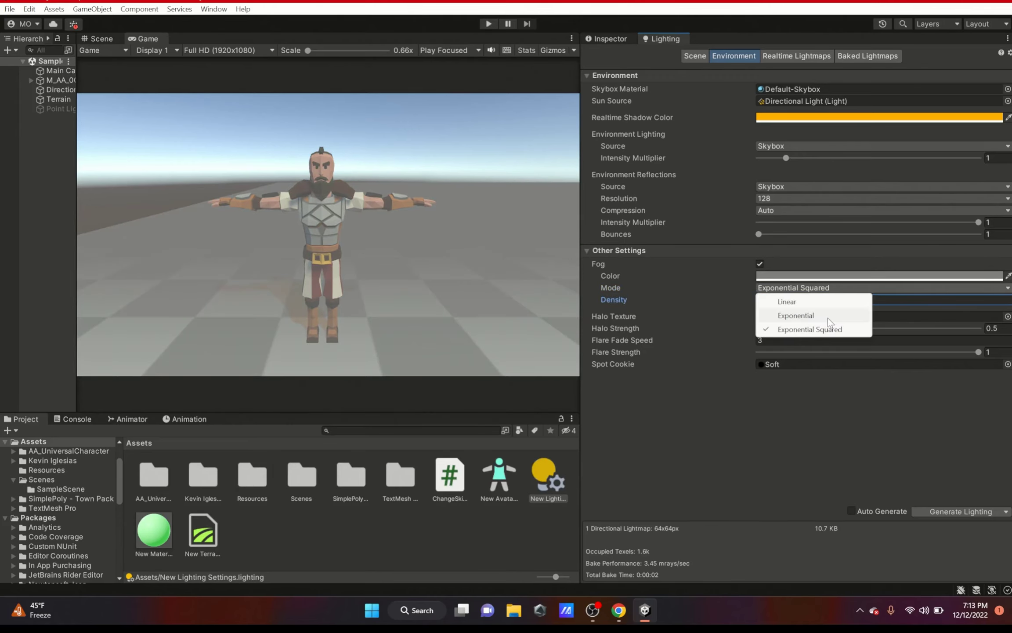
{"action": "left_click", "coordinate": [828, 316]}
{"action": "left_click", "coordinate": [791, 288]}
{"action": "left_click", "coordinate": [798, 330]}
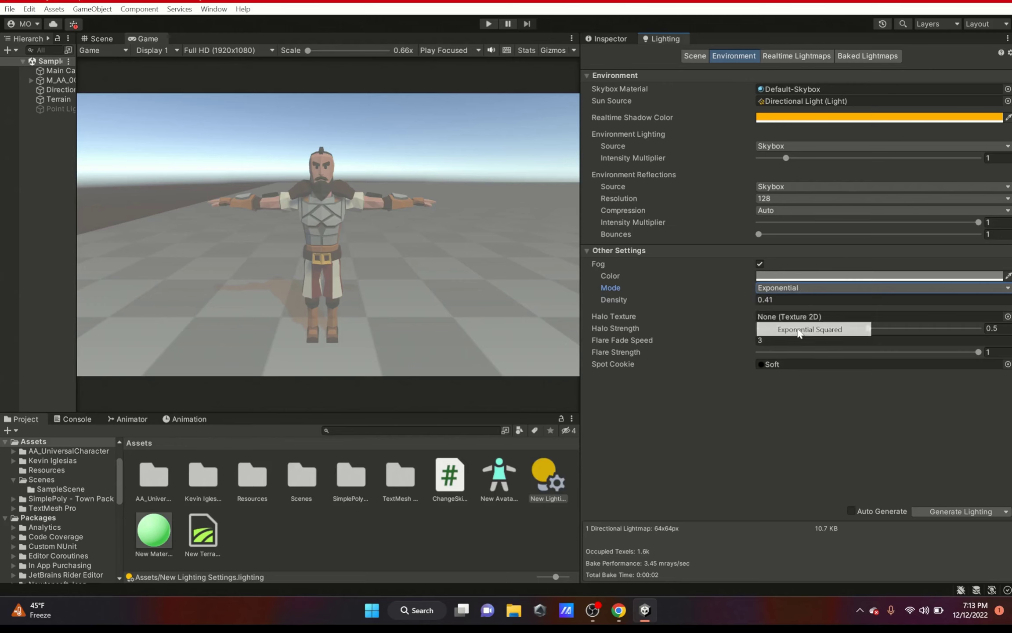
{"action": "left_click", "coordinate": [791, 287]}
{"action": "left_click", "coordinate": [791, 315]}
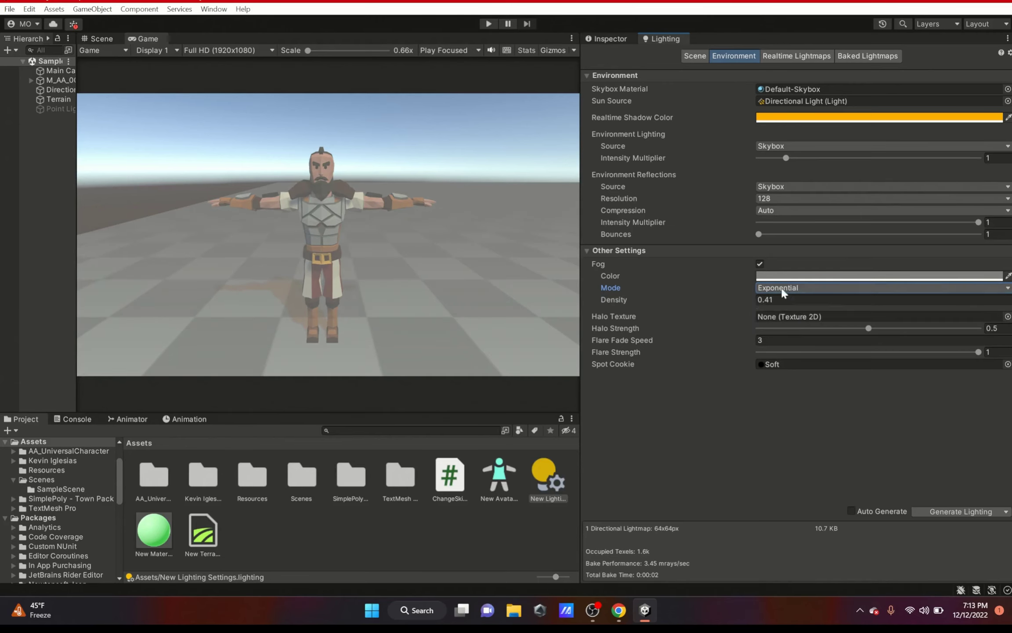
Set the fog mode to Linear and reduce its end distance to 10.2, checking the fog in the Scene and Game views.
{"action": "left_click", "coordinate": [783, 287]}
{"action": "left_click", "coordinate": [794, 301]}
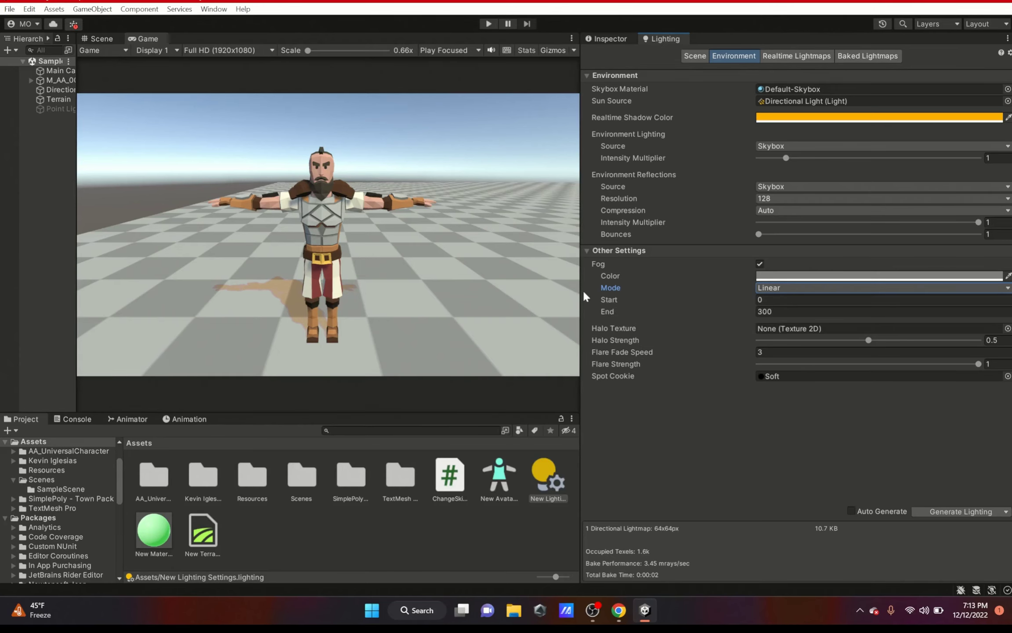
{"action": "key", "text": "ctrl+1"}
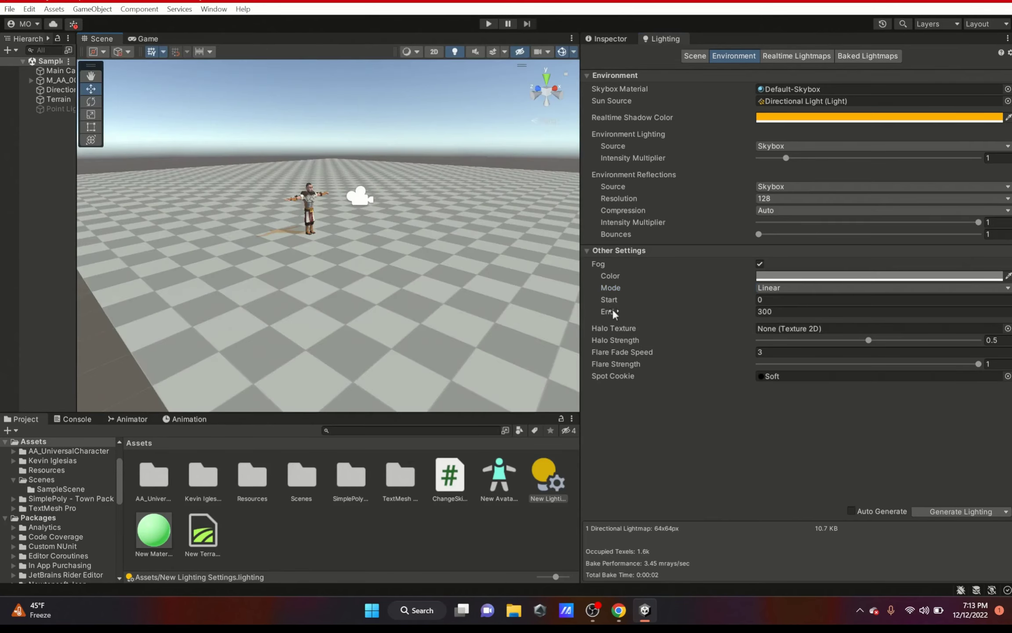
{"action": "left_click_drag", "start_coordinate": [612, 308], "coordinate": [330, 184]}
{"action": "scroll", "coordinate": [322, 149], "scroll_direction": "up", "scroll_amount": 3}
{"action": "right_click_drag", "start_coordinate": [321, 140], "coordinate": [311, 106]}
{"action": "left_click", "coordinate": [148, 39]}
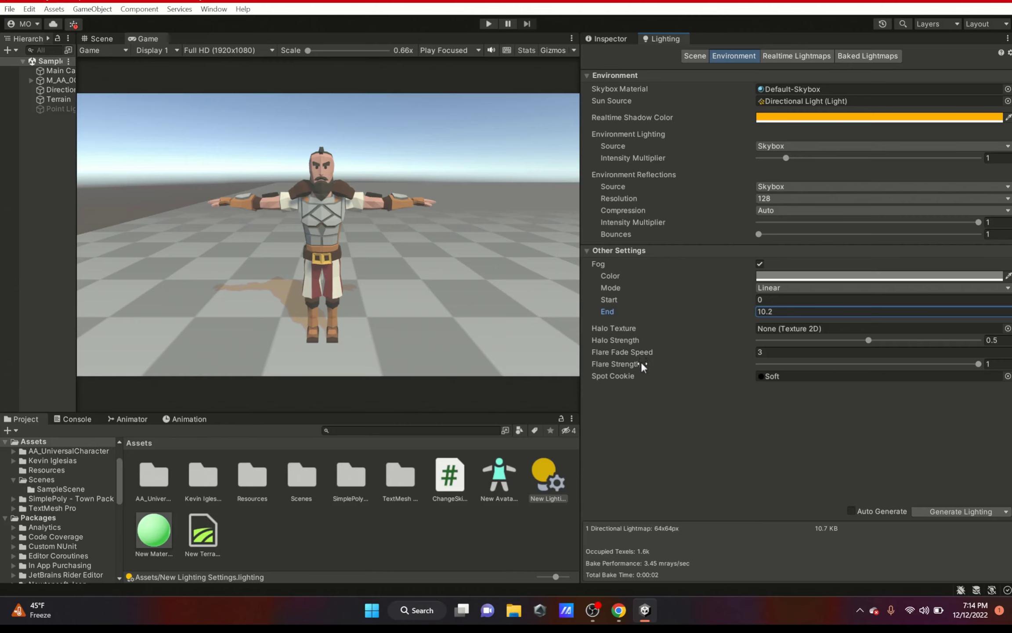
Look at the texture choices for the spot cookie and leave it on Soft.
{"action": "mouse_move", "coordinate": [642, 364]}
{"action": "left_click", "coordinate": [600, 377]}
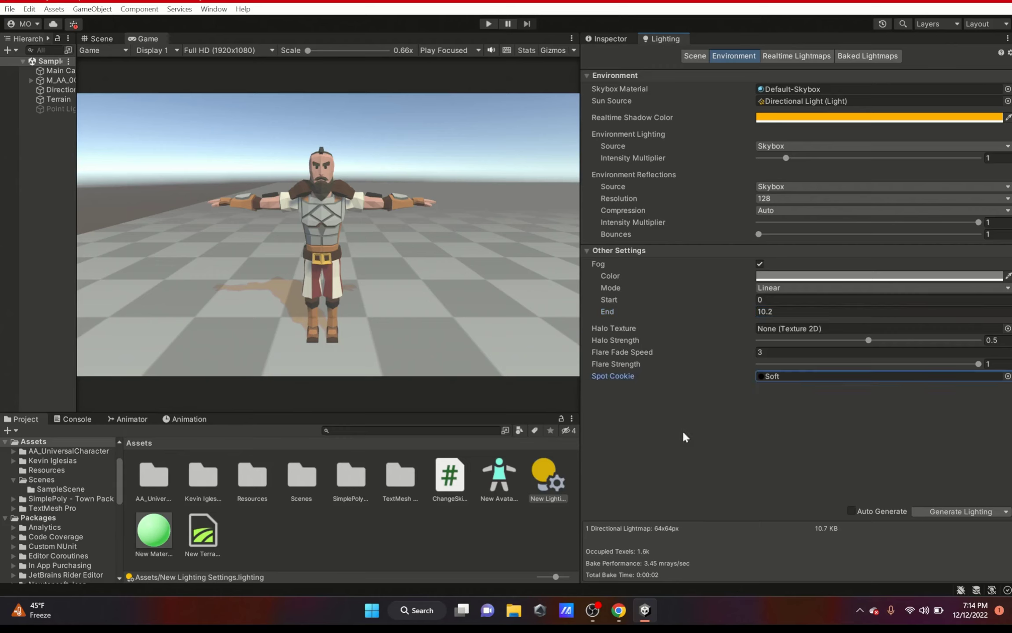
{"action": "left_click", "coordinate": [1007, 376]}
{"action": "key", "text": "Escape"}
Preview the realtime lightmap and the baked lightmap at index 0, enlarging the baked preview to full size.
{"action": "left_click", "coordinate": [804, 55]}
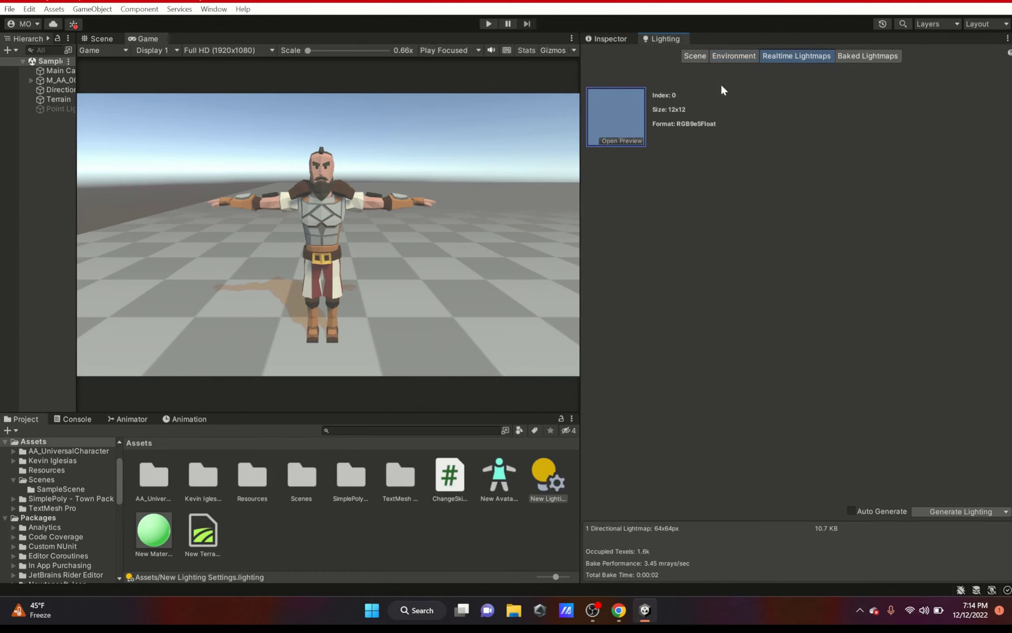
{"action": "left_click", "coordinate": [607, 142]}
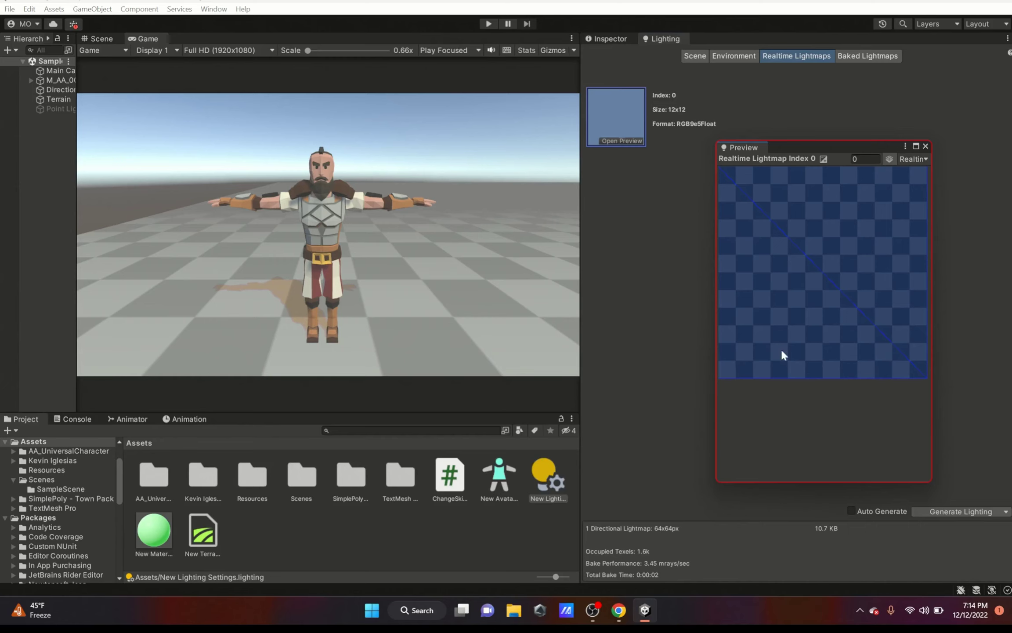
{"action": "left_click", "coordinate": [879, 56]}
{"action": "left_click", "coordinate": [634, 143]}
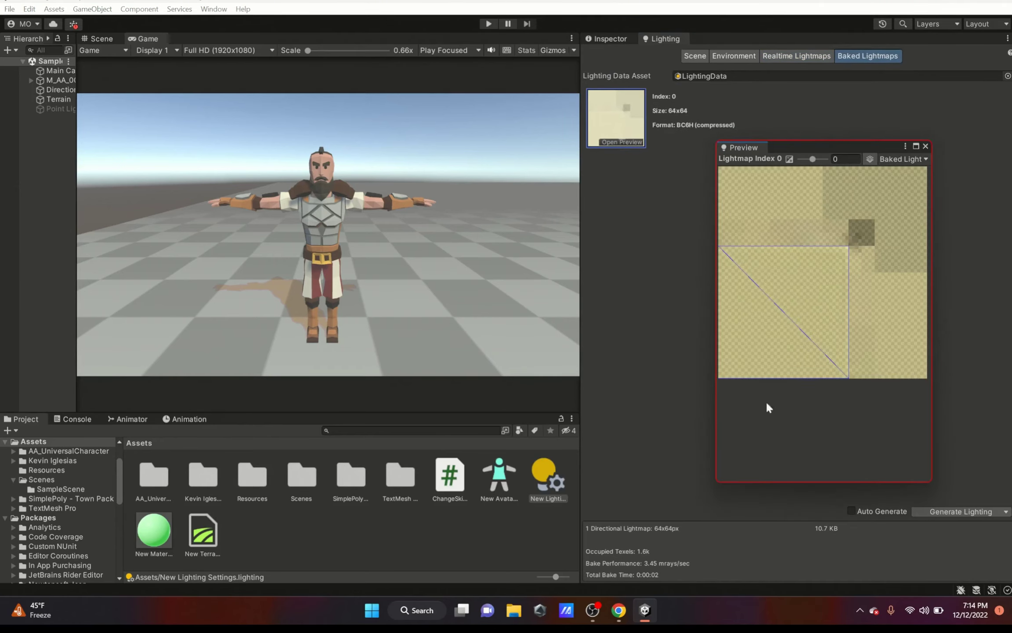
{"action": "left_click", "coordinate": [916, 146]}
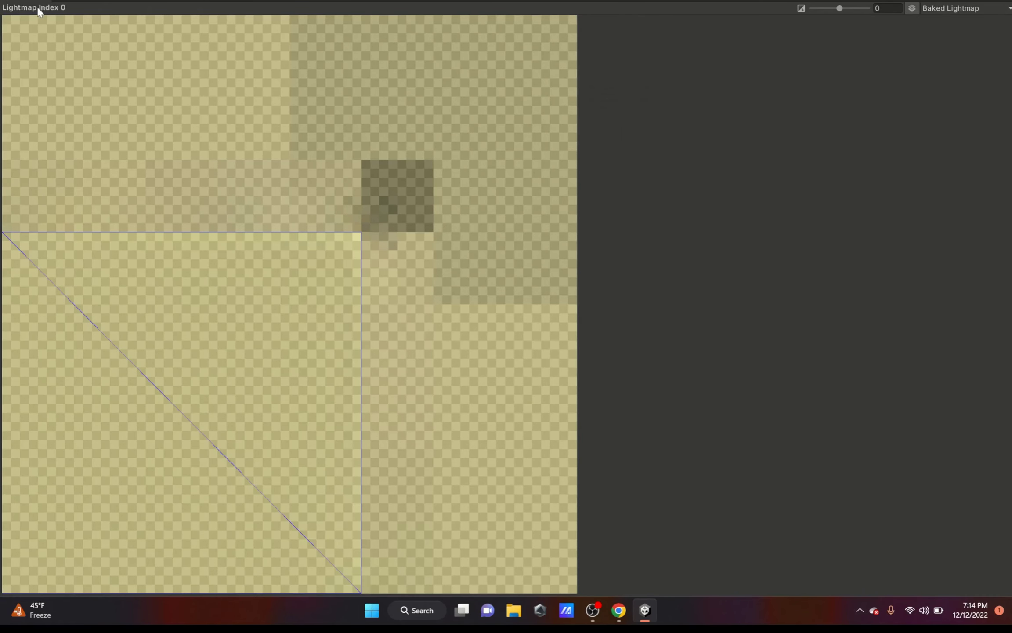
Try the exposure control in the baked lightmap preview, and toggle the UV overlay off and back on.
{"action": "mouse_move", "coordinate": [838, 9]}
{"action": "left_mouse_down"}
{"action": "mouse_move", "coordinate": [820, 12]}
{"action": "mouse_move", "coordinate": [838, 16]}
{"action": "left_mouse_up"}
{"action": "left_click", "coordinate": [914, 7]}
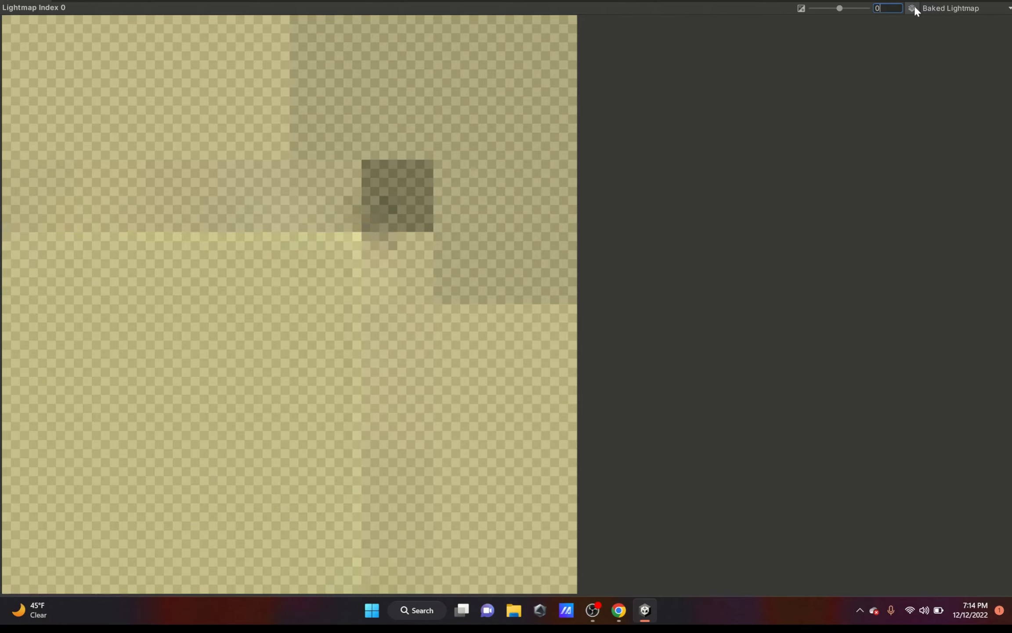
{"action": "left_click", "coordinate": [914, 7]}
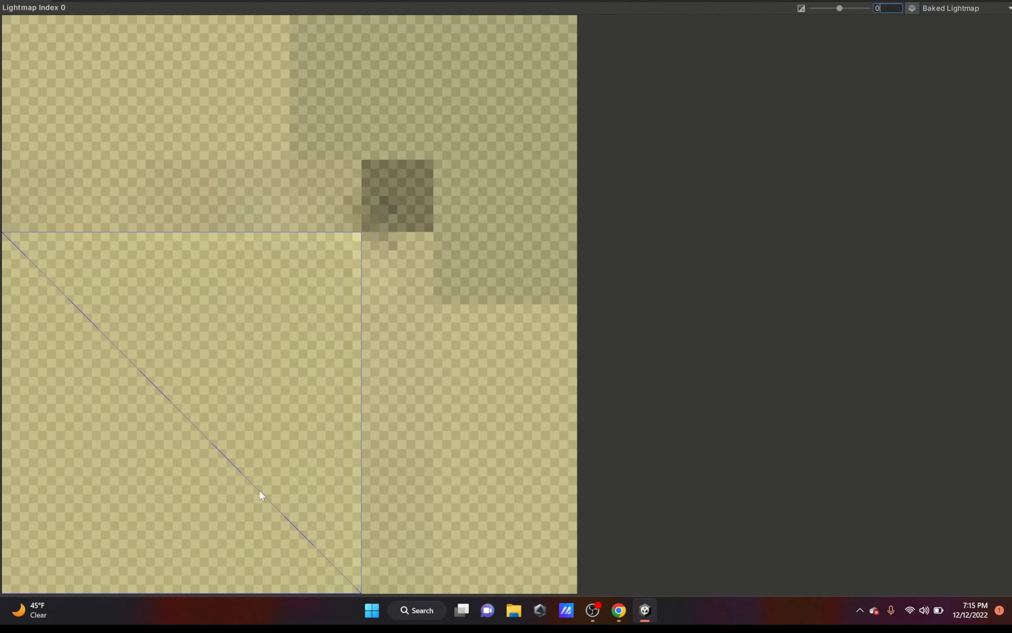
Examine the lightmap preview in the Baked Directionality, Baked Albedo, Baked Emissive and Baked UV Charts modes.
{"action": "left_click", "coordinate": [962, 7]}
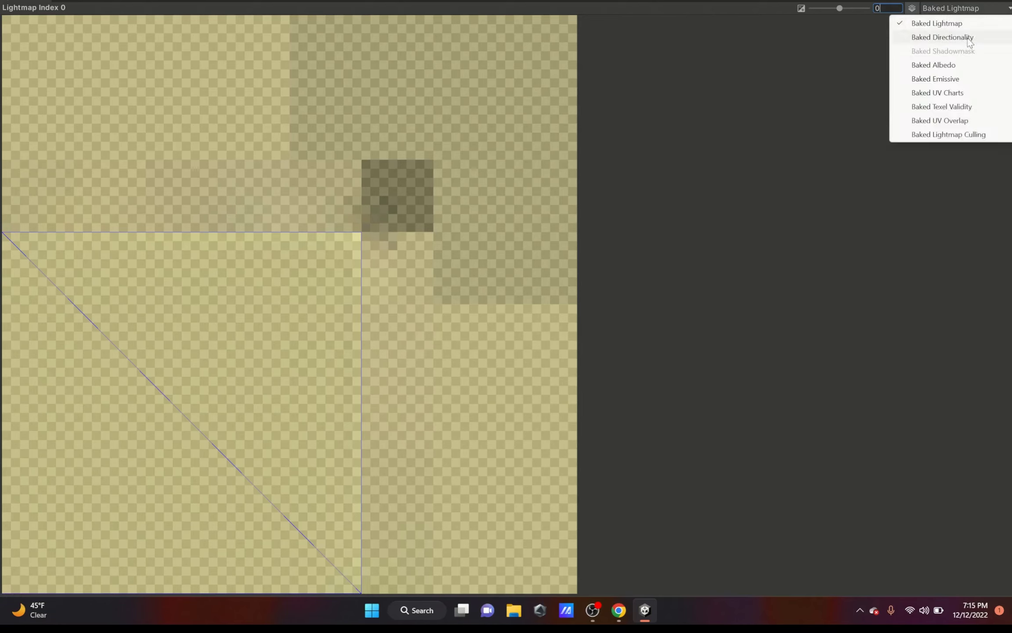
{"action": "left_click", "coordinate": [969, 37]}
{"action": "left_click", "coordinate": [959, 8]}
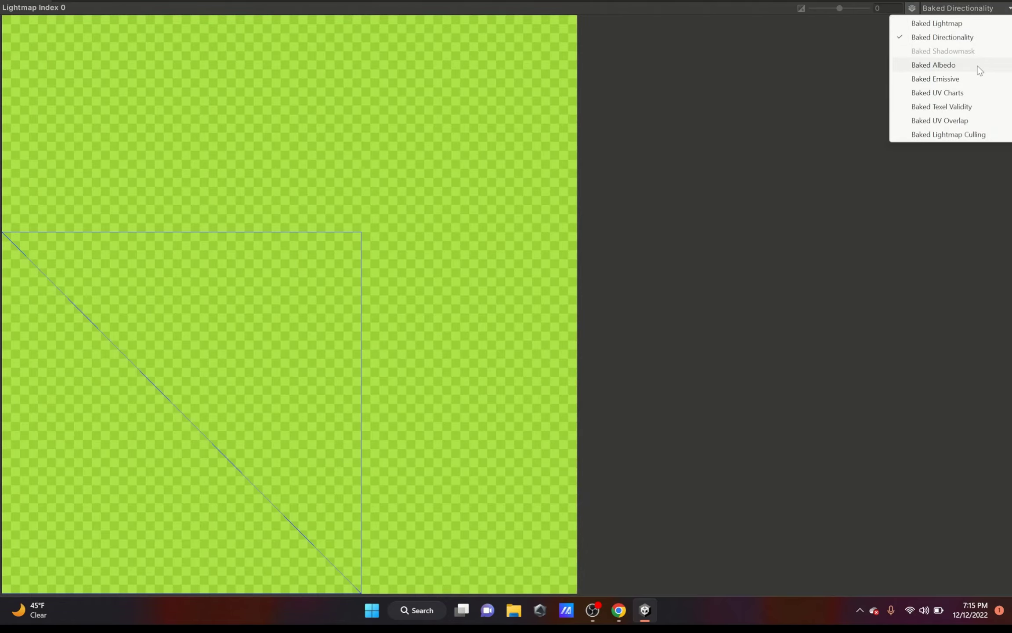
{"action": "left_click", "coordinate": [977, 65]}
{"action": "left_click", "coordinate": [961, 11]}
{"action": "left_click", "coordinate": [936, 79]}
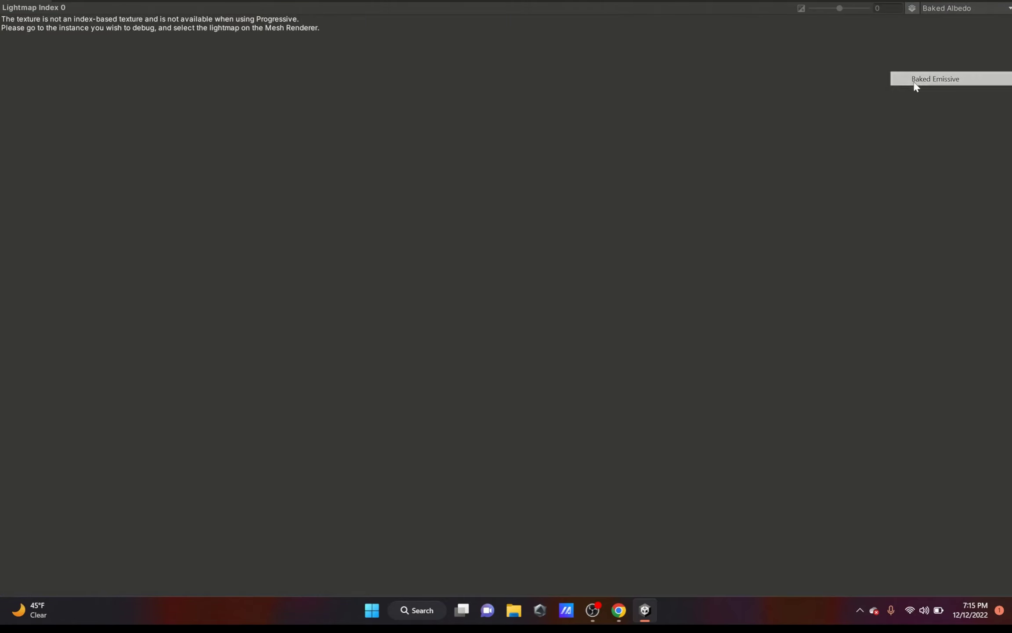
{"action": "left_click", "coordinate": [948, 9]}
{"action": "left_click", "coordinate": [958, 93]}
Examine the lightmap preview in the Baked Texel Validity, Baked UV Overlap and Baked Lightmap Culling modes.
{"action": "left_click", "coordinate": [952, 8]}
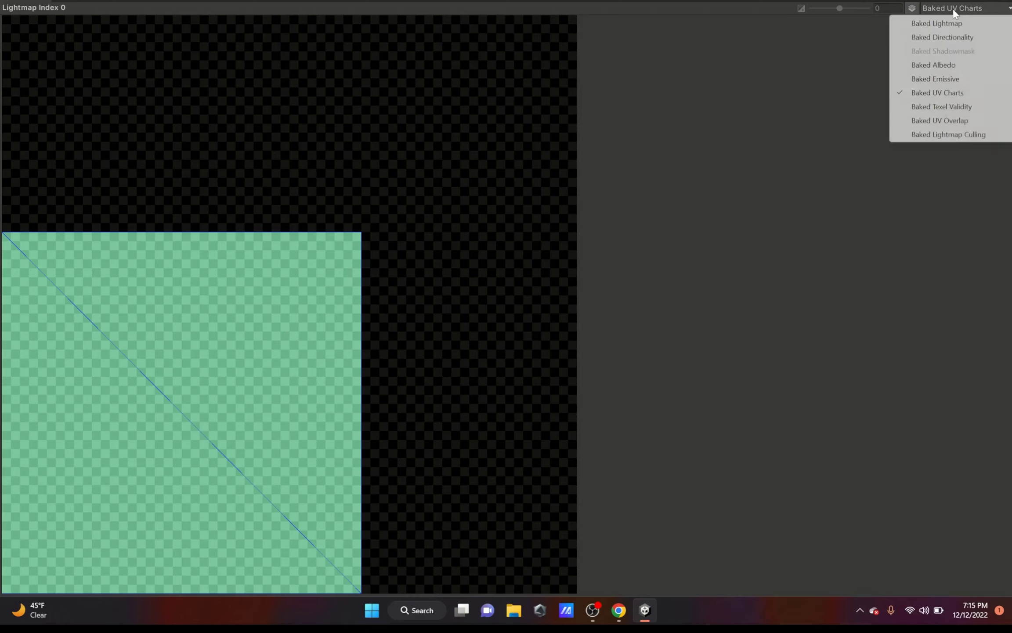
{"action": "left_click", "coordinate": [992, 107]}
{"action": "left_click", "coordinate": [955, 7]}
{"action": "left_click", "coordinate": [975, 121]}
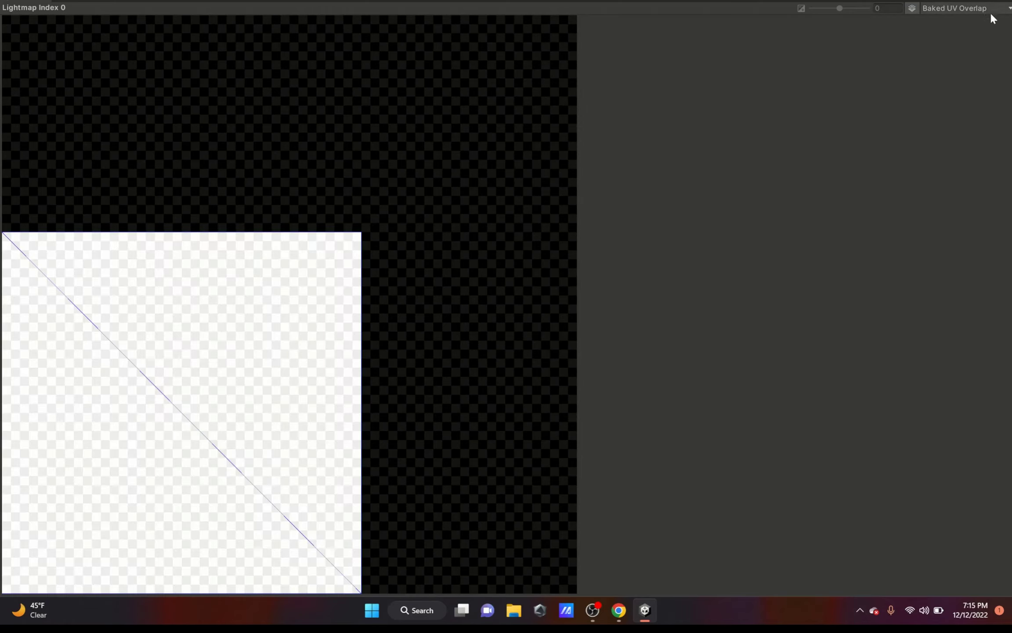
{"action": "left_click", "coordinate": [991, 9]}
{"action": "left_click", "coordinate": [989, 135]}
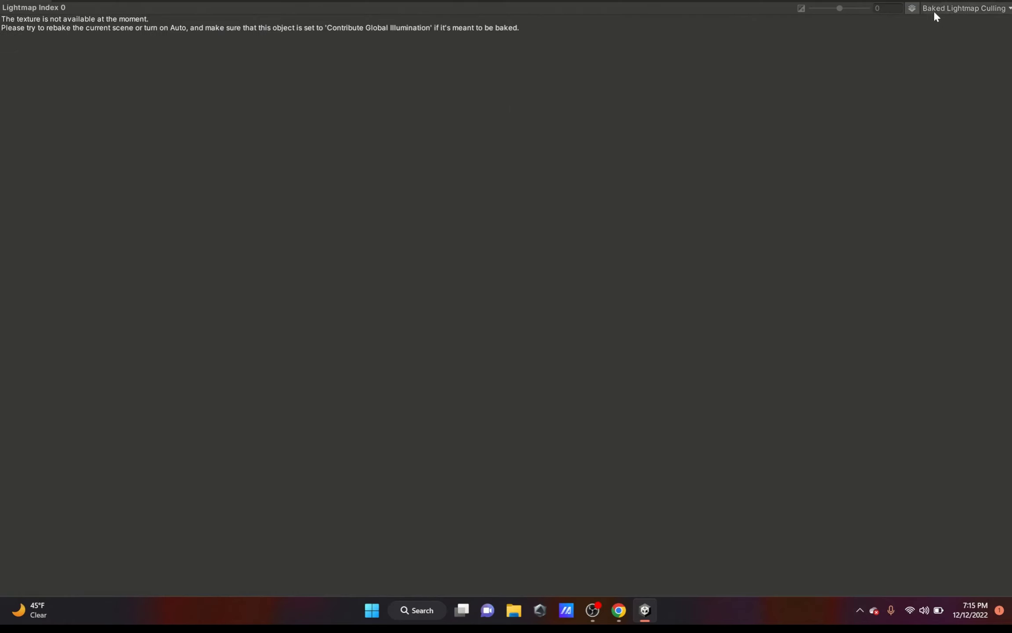
Return the preview to Baked Lightmap, close it, and show the New Lighting Settings asset in the Inspector.
{"action": "left_click", "coordinate": [934, 9]}
{"action": "left_click", "coordinate": [952, 24]}
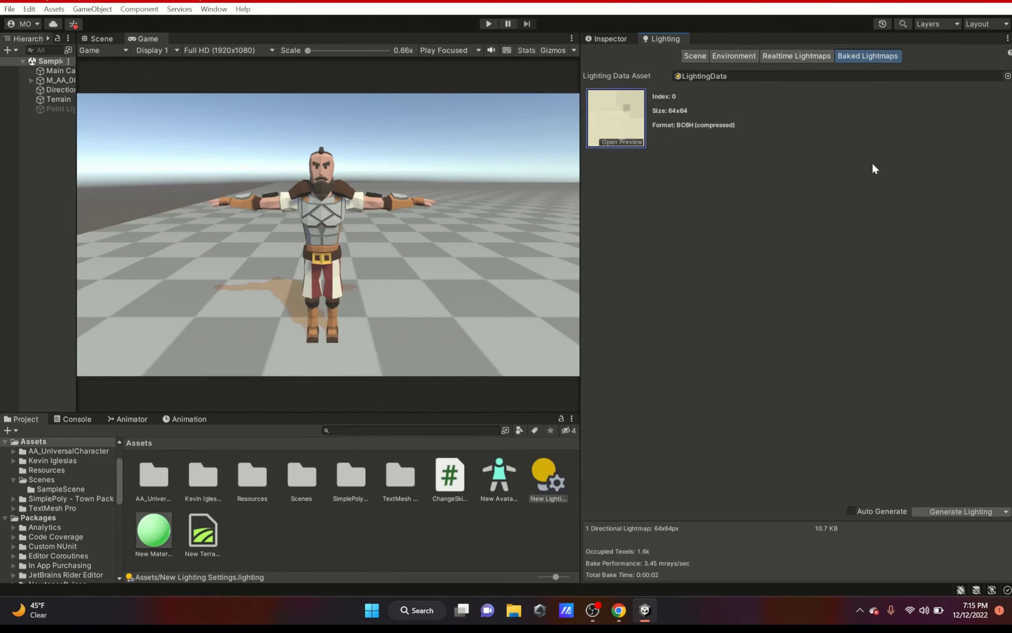
{"action": "left_click", "coordinate": [606, 39]}
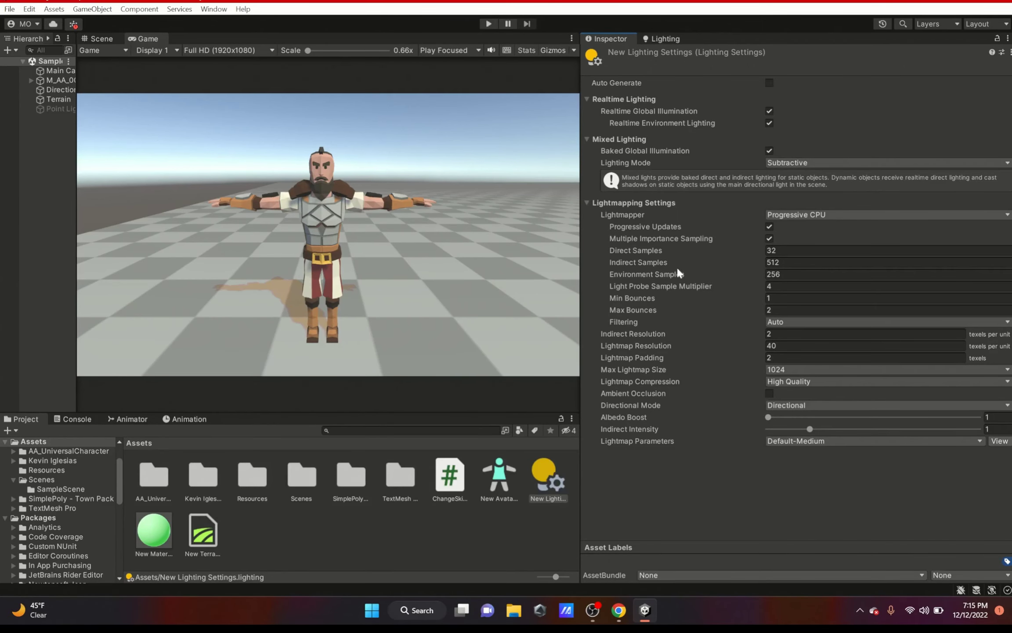